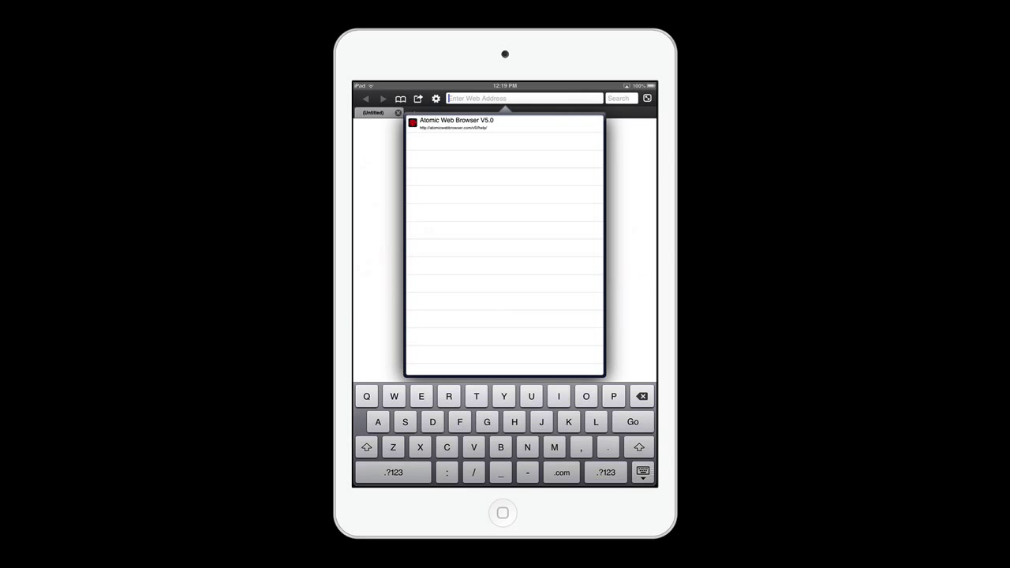
# - Load labzip.com in the mirrored iPad's web browser
pyautogui.write('la')
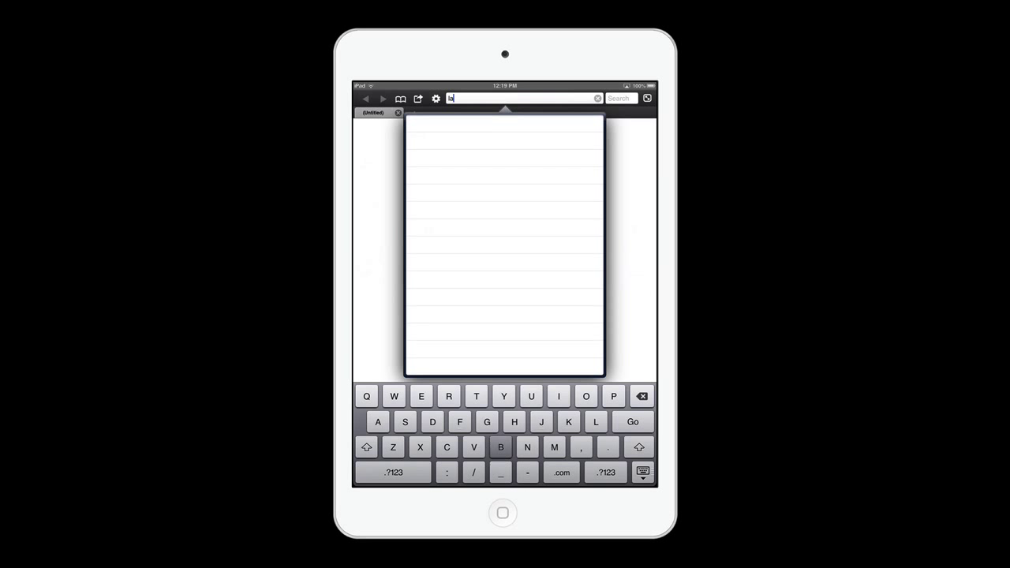
pyautogui.write('bzip.com')
pyautogui.press('Return')
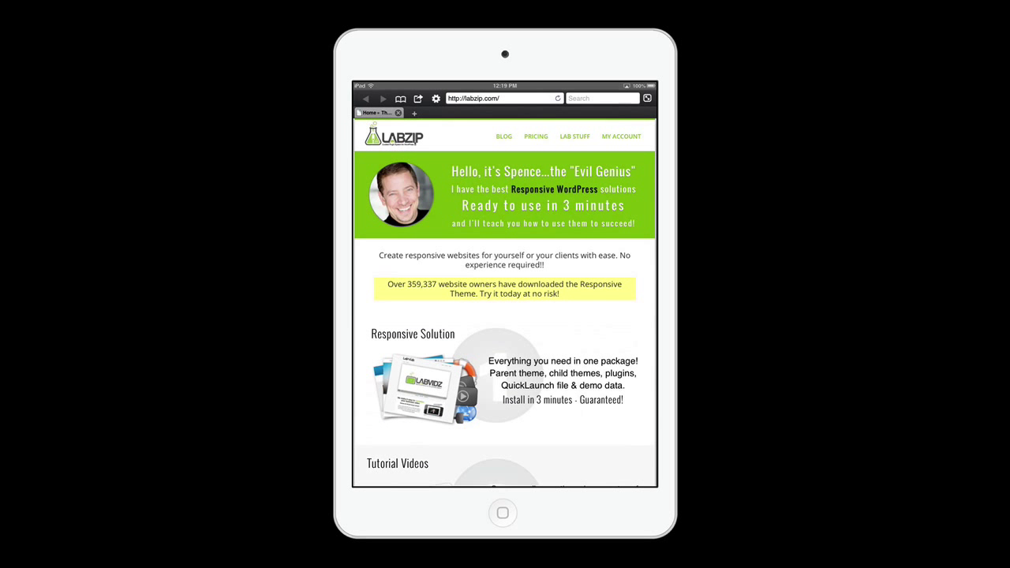
# - Look over the LabZip home page in portrait, rotate the iPad view to landscape and return to the top of the page
pyautogui.scroll(-5, 505, 304)
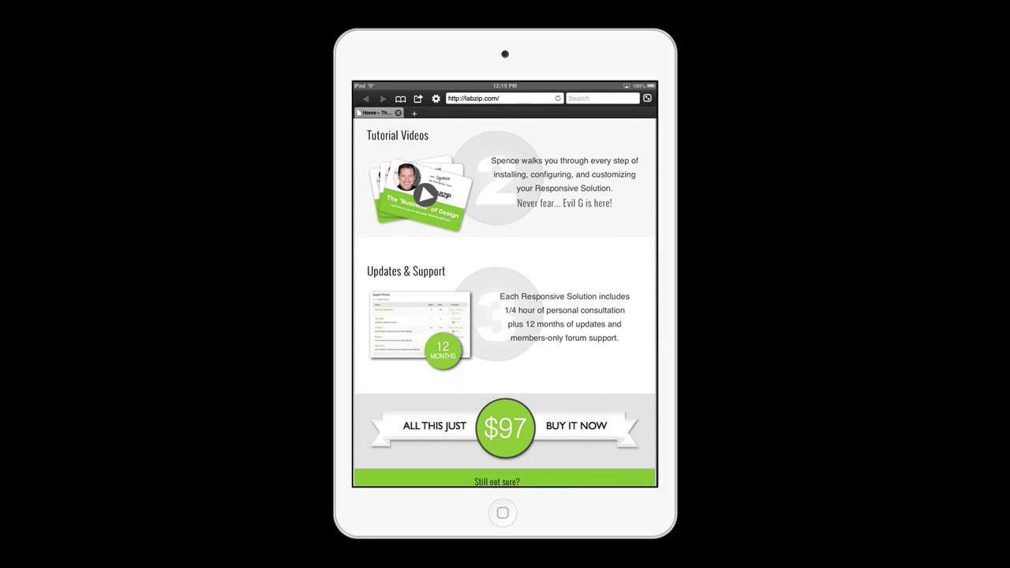
pyautogui.press('super+Right')
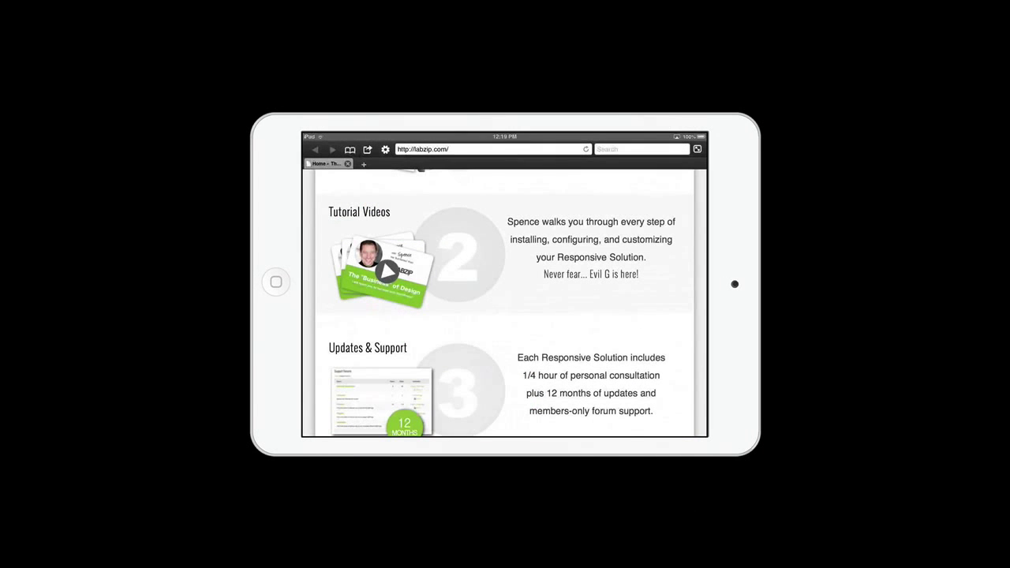
pyautogui.scroll(5, 505, 303)
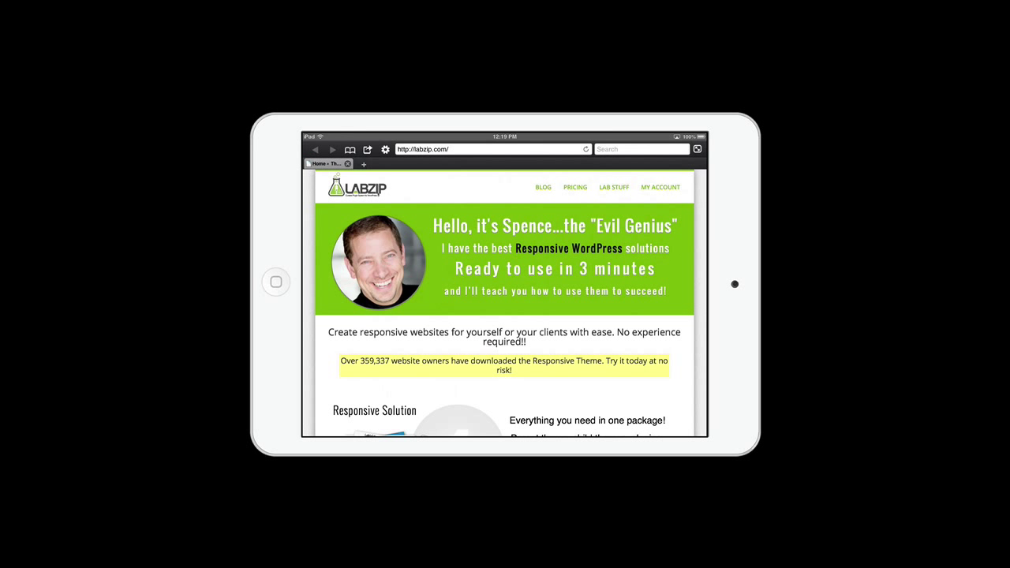
# - Load labplayground.com in the mirrored iPad's browser
pyautogui.click(489, 150)
pyautogui.write('a')
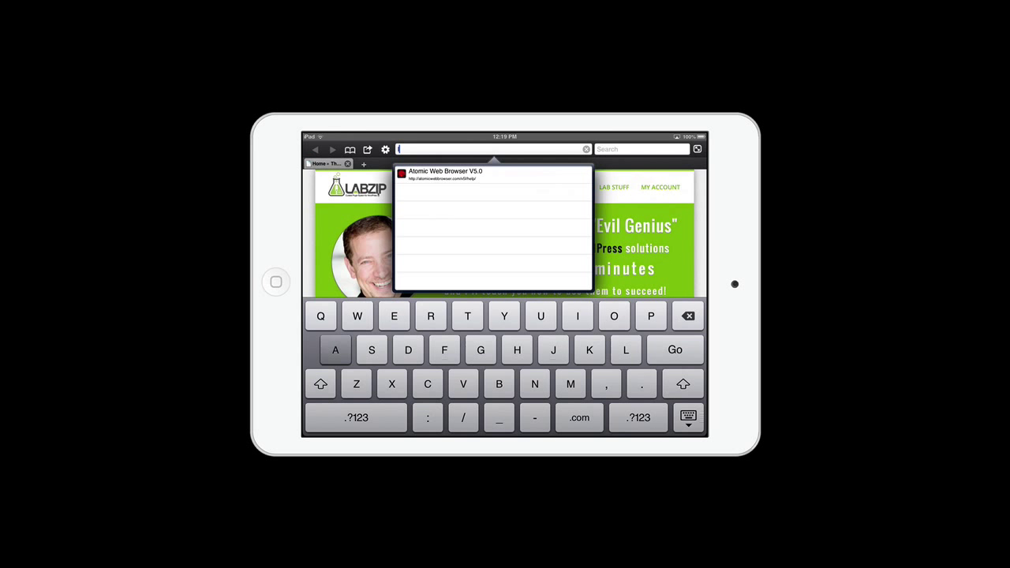
pyautogui.write('bplayg')
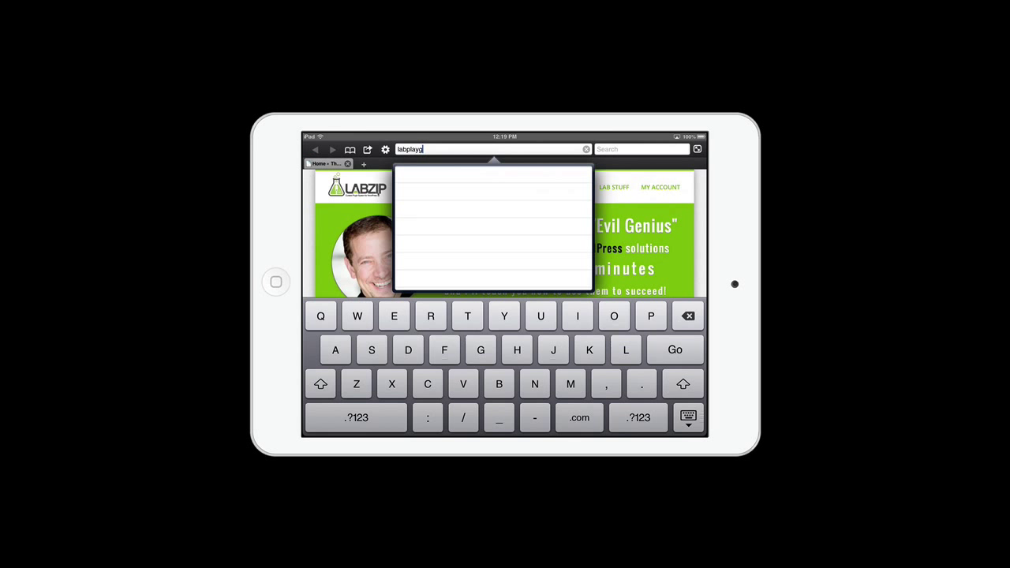
pyautogui.write('roun')
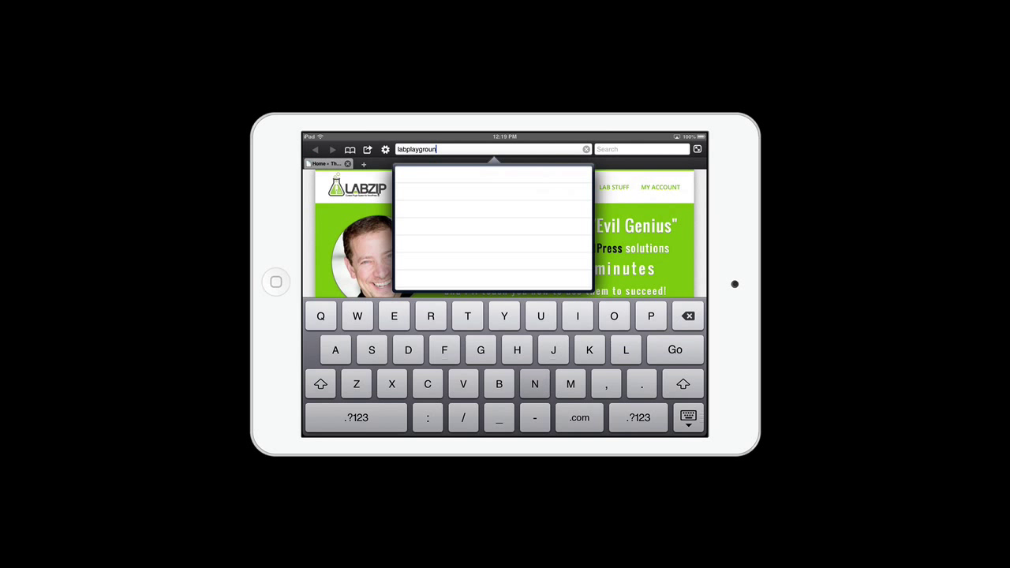
pyautogui.write('d.com')
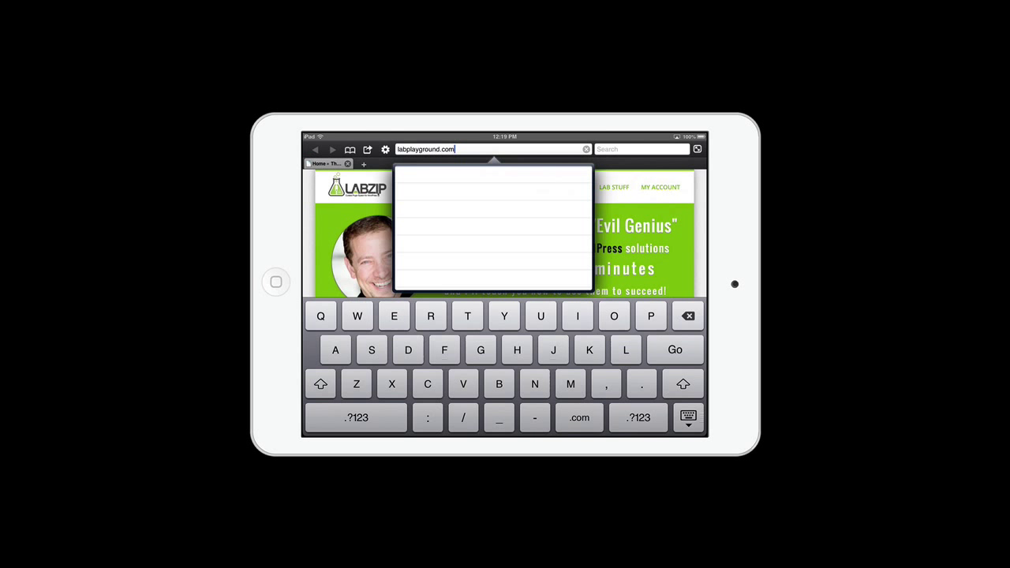
pyautogui.press('Return')
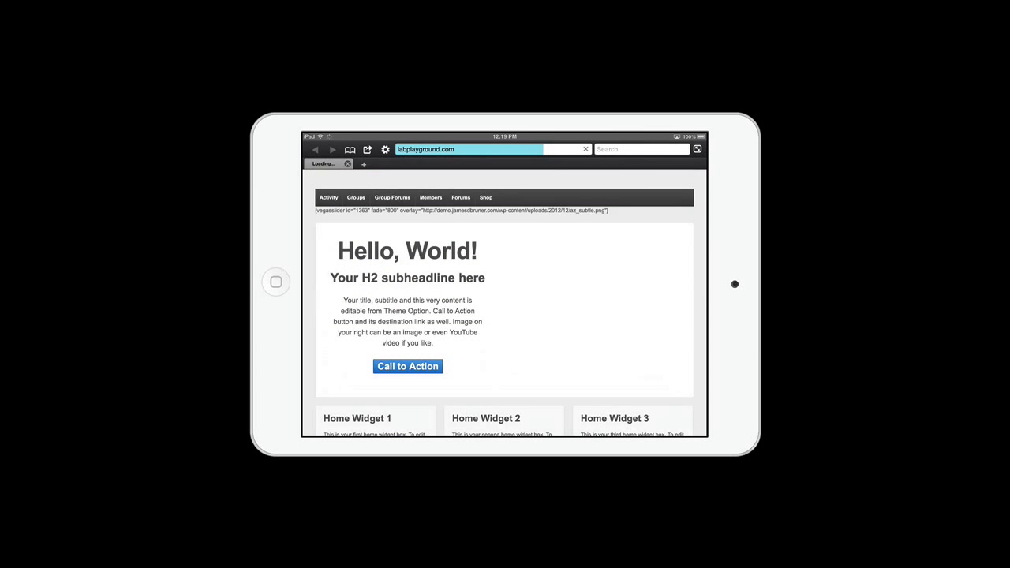
# - Examine the labplayground.com page's responsive layout in landscape, and again after rotating the iPad view to portrait
pyautogui.scroll(-5, 504, 308)
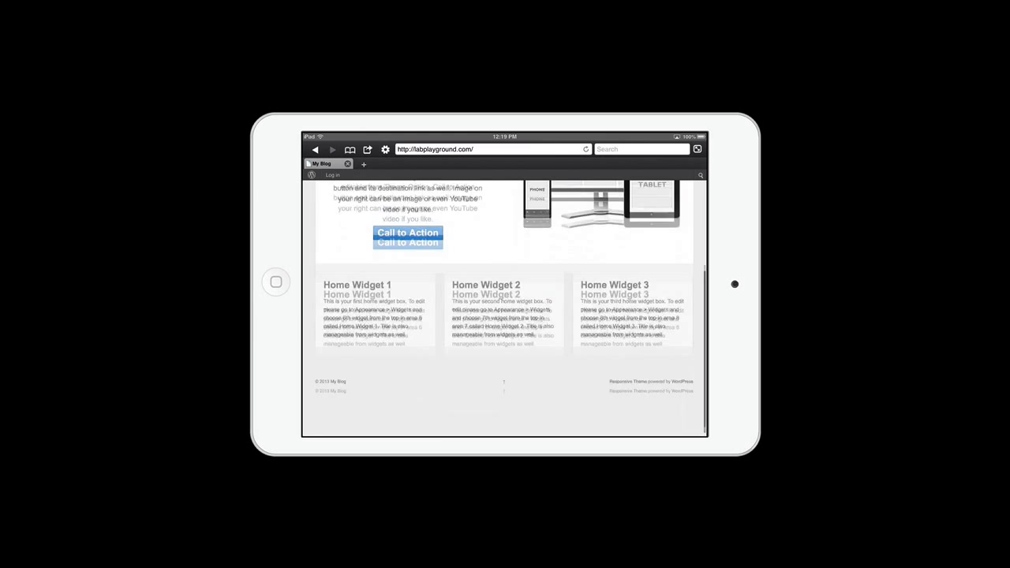
pyautogui.scroll(4, 504, 309)
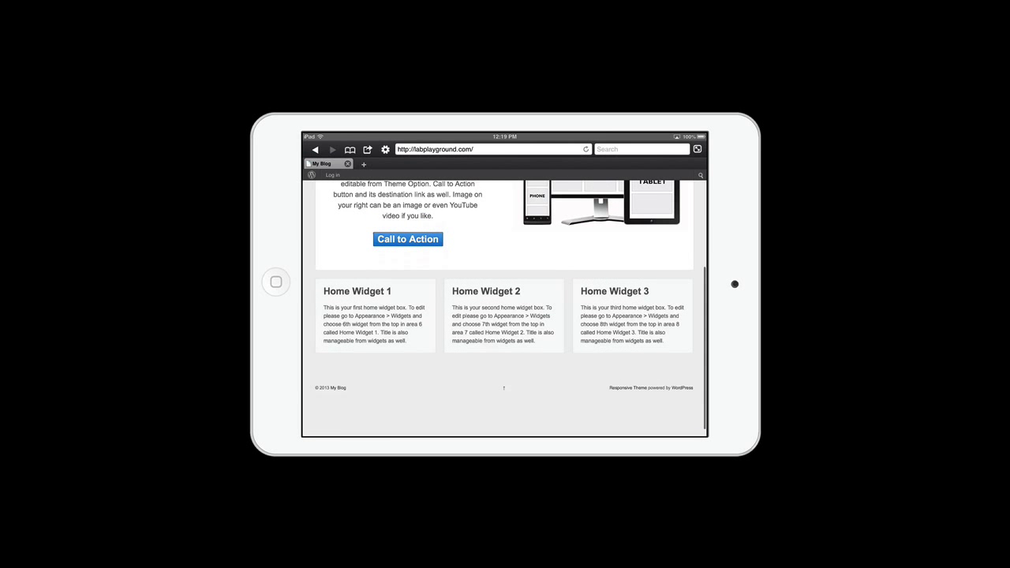
pyautogui.scroll(1, 505, 309)
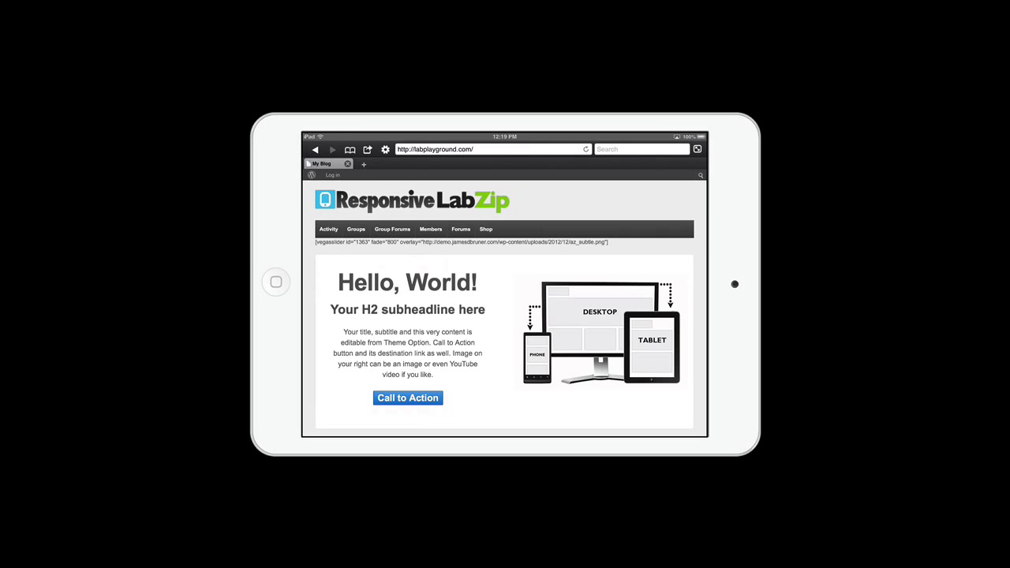
pyautogui.press('super+Left')
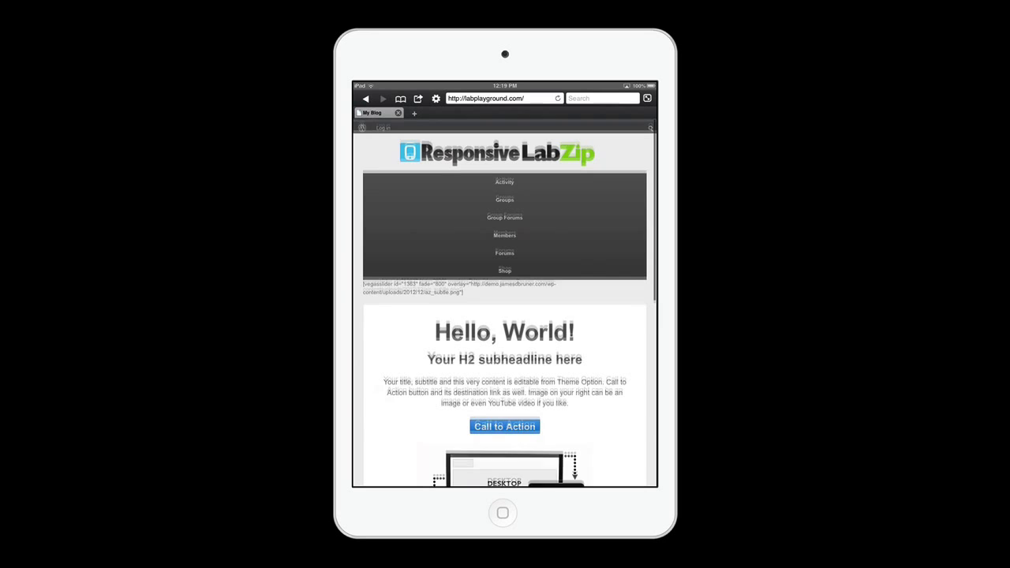
pyautogui.scroll(-10, 505, 308)
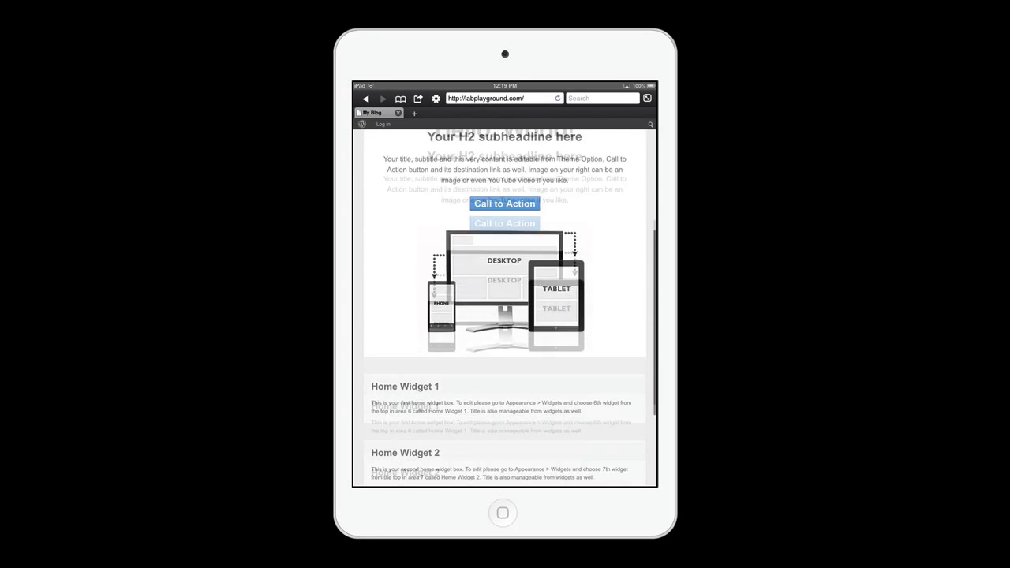
pyautogui.scroll(10, 505, 307)
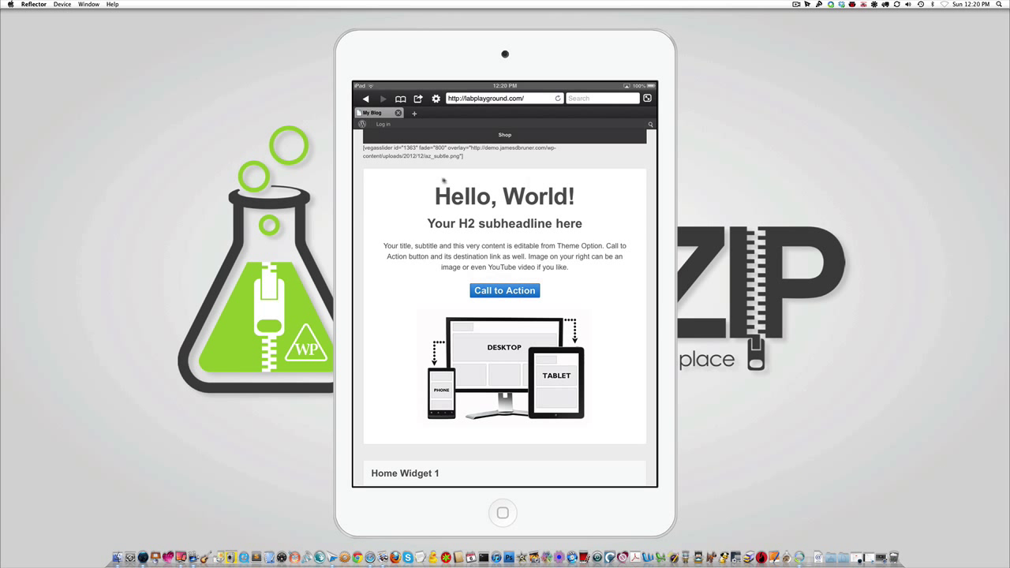
# - Switch the iPad mirror to fullscreen and back to its windowed view
pyautogui.click(65, 4)
pyautogui.moveTo(89, 4)
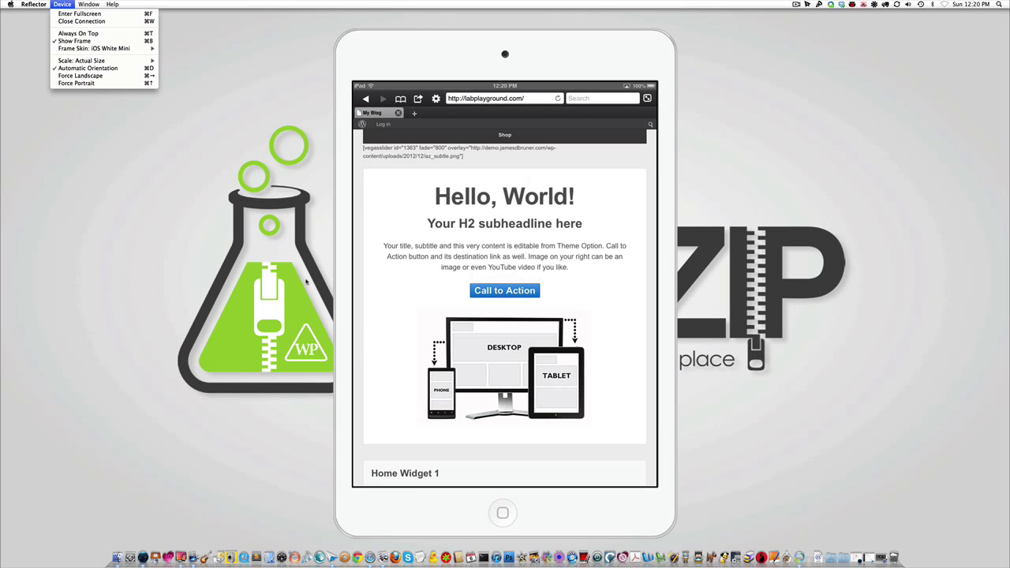
pyautogui.click(129, 15)
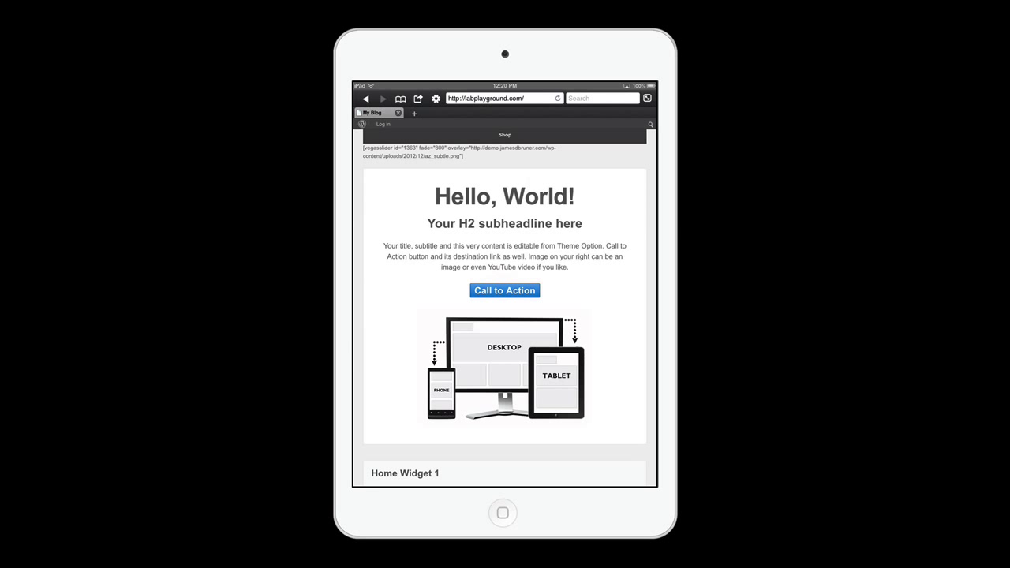
pyautogui.press('super+f')
# - Scale the iPad mirror to Half Size and overlap it with the Chrome window, bringing Chrome in front
pyautogui.click(62, 4)
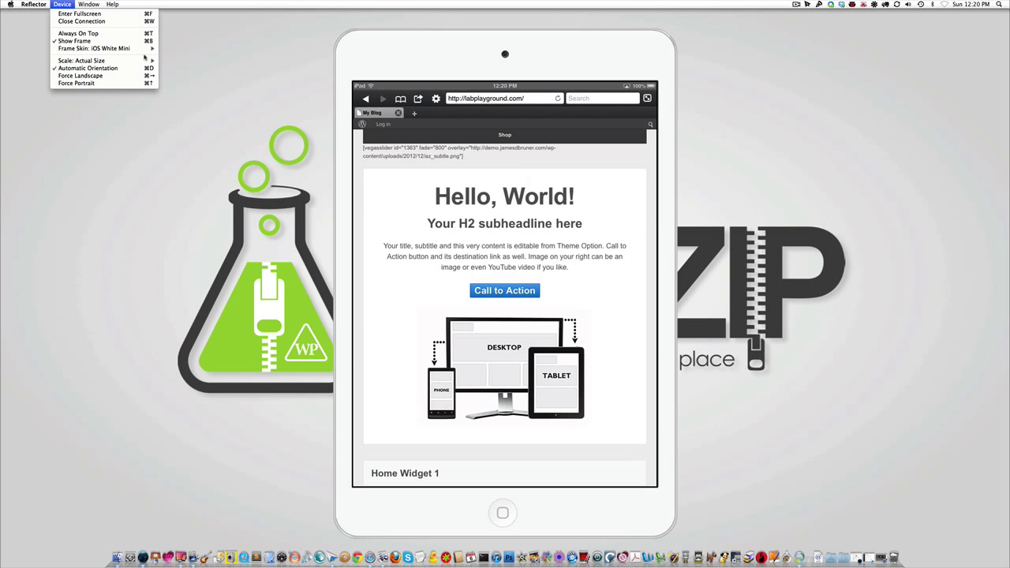
pyautogui.moveTo(145, 61)
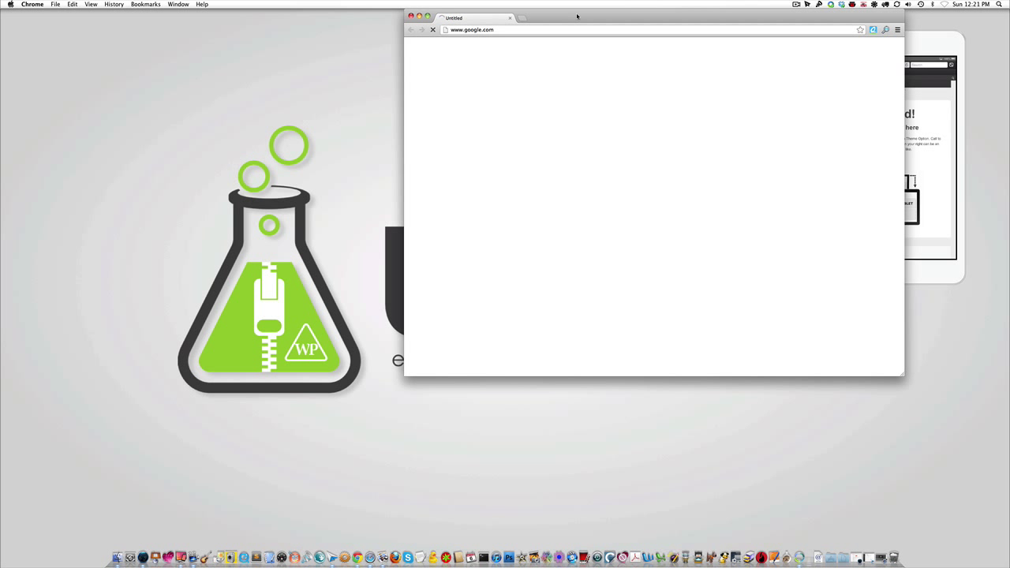
pyautogui.moveTo(577, 18); pyautogui.dragTo(439, 45)
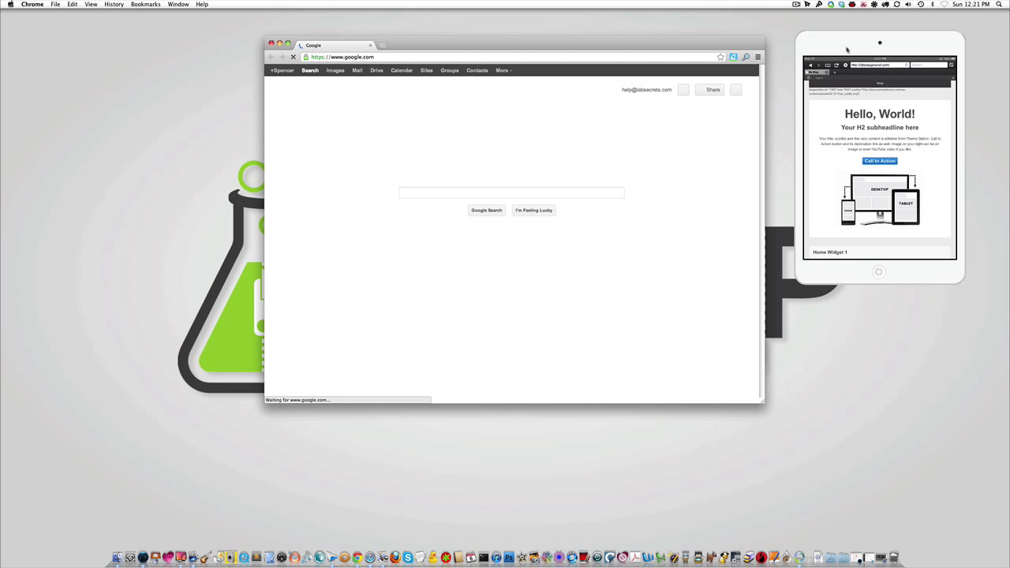
pyautogui.moveTo(811, 43); pyautogui.dragTo(639, 82)
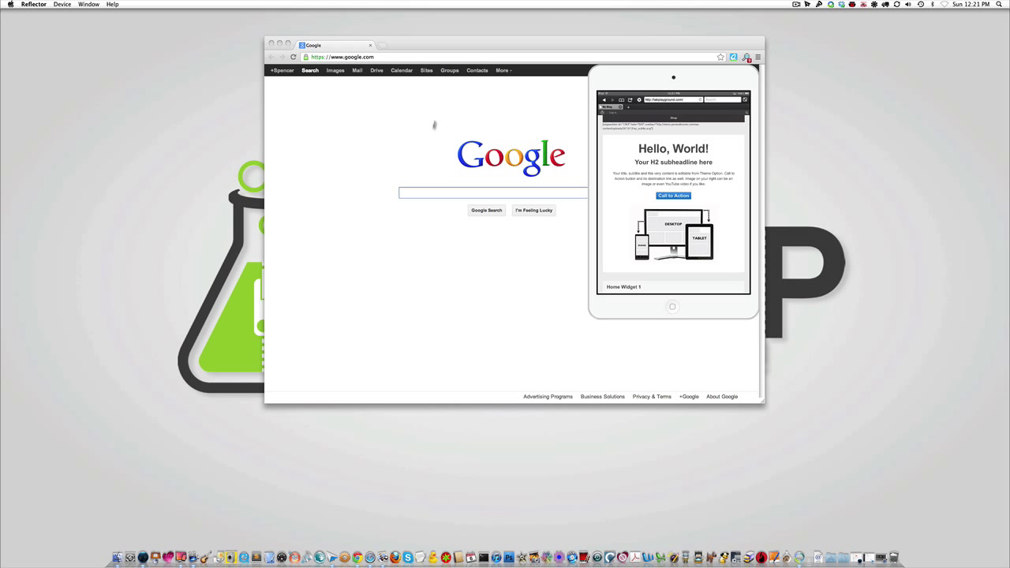
pyautogui.click(404, 125)
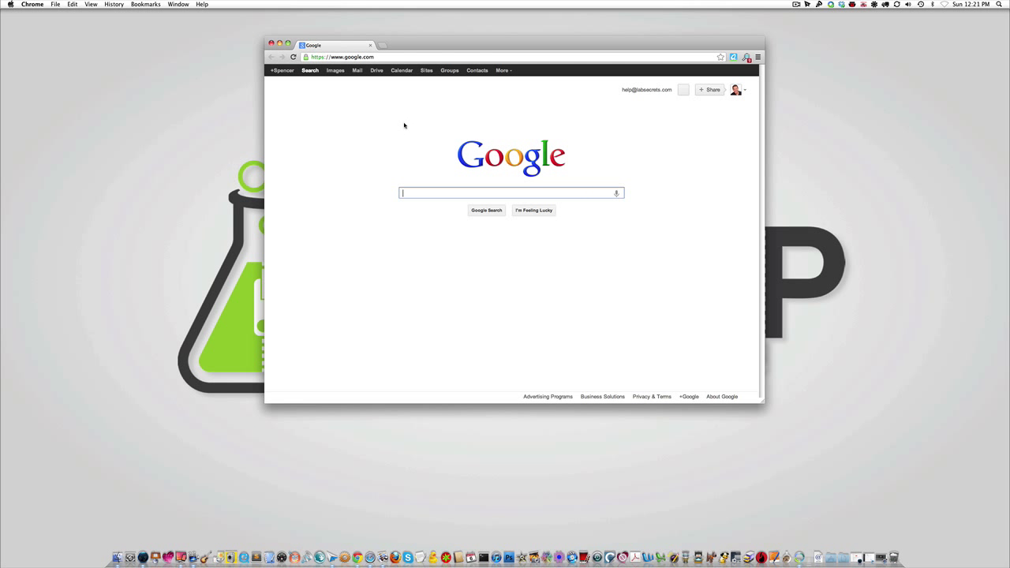
pyautogui.moveTo(451, 42); pyautogui.dragTo(406, 41)
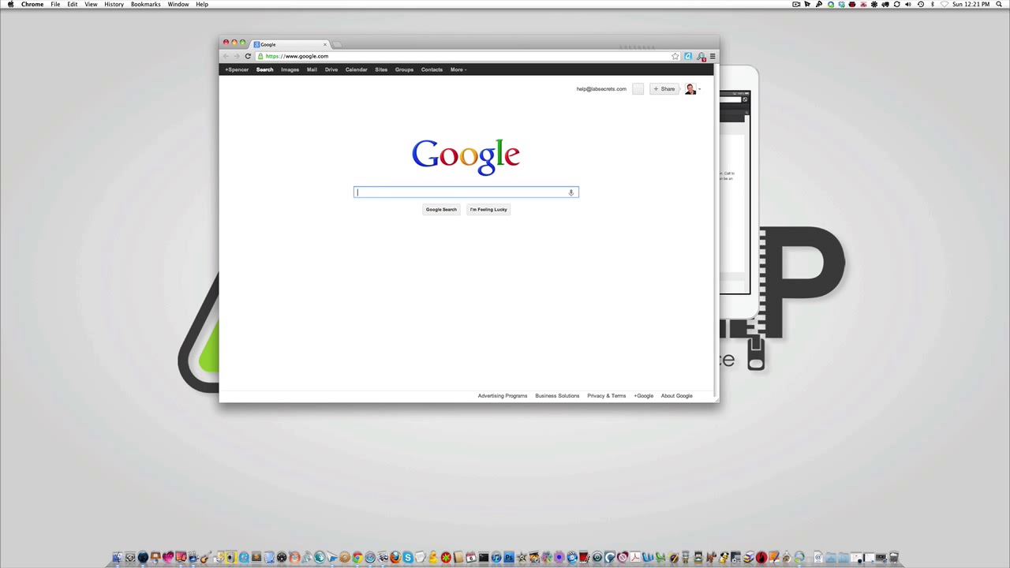
# - Bring the iPad mirror forward and turn on Always On Top for it
pyautogui.click(746, 80)
pyautogui.click(85, 3)
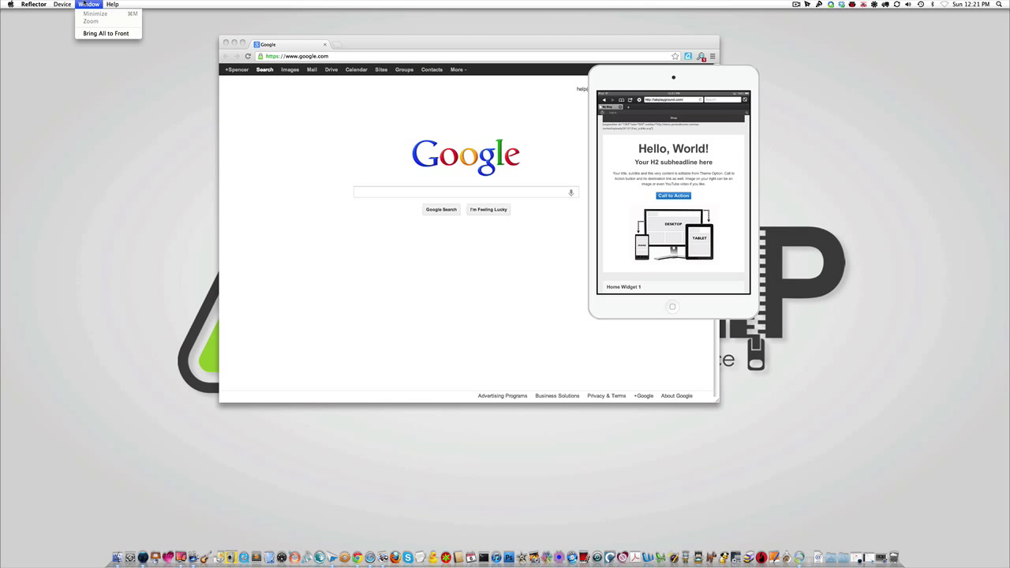
pyautogui.moveTo(62, 4)
pyautogui.click(79, 33)
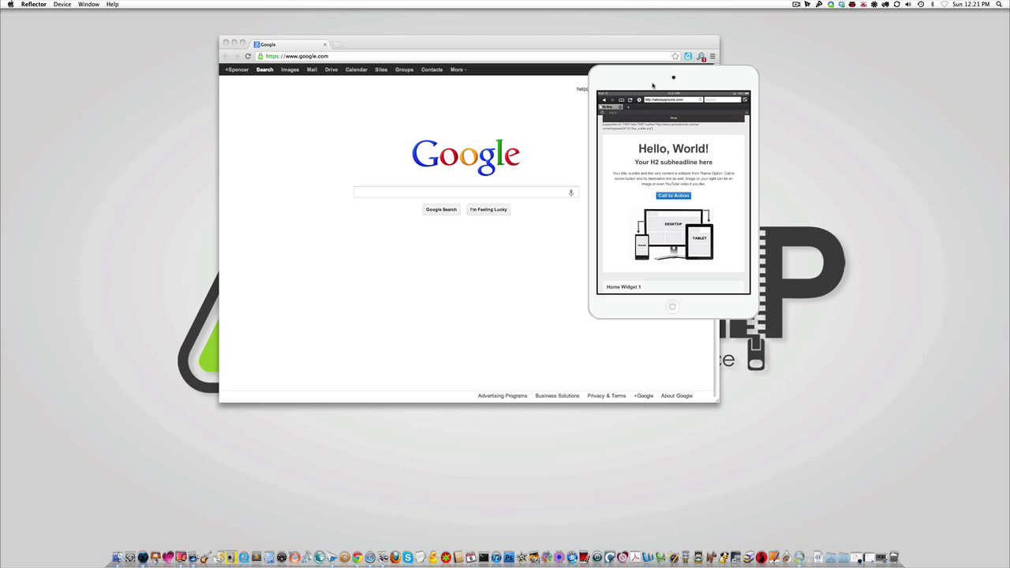
# - Switch to Chrome and enter "asdfasdfasf" in its address bar with the iPad mirror overlapping the window
pyautogui.click(449, 96)
pyautogui.click(442, 56)
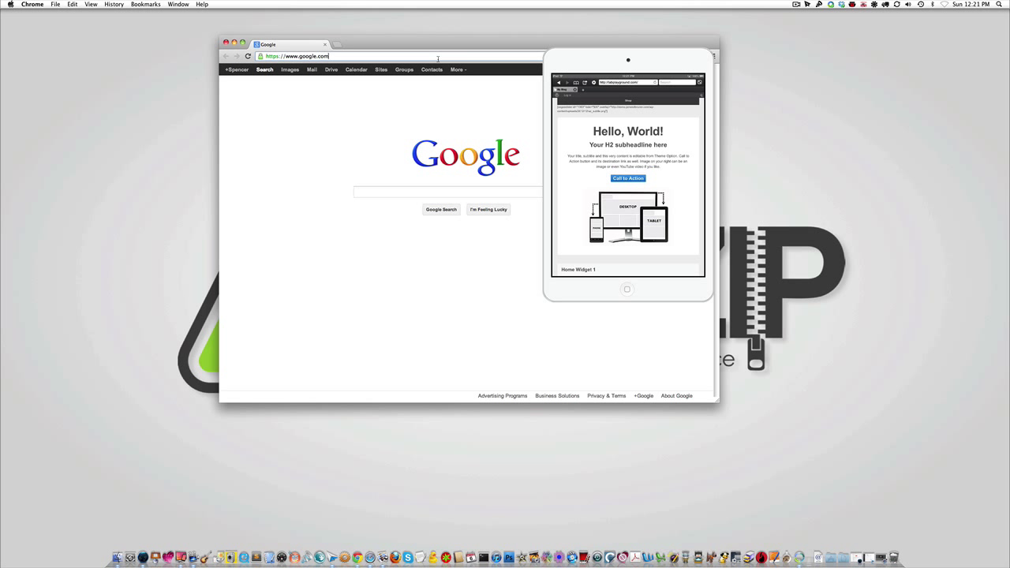
pyautogui.write('asdfasdfasf')
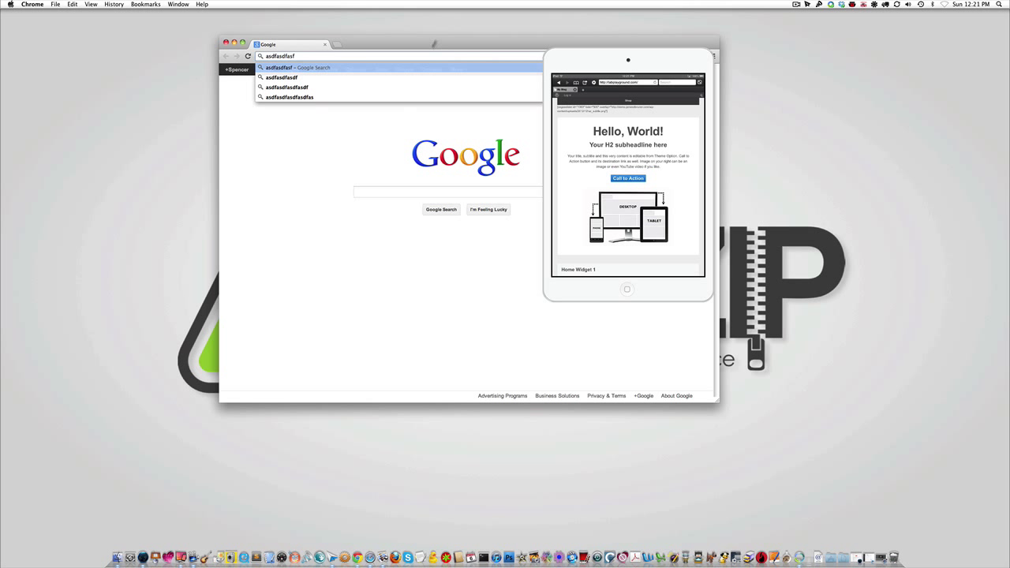
pyautogui.click(372, 189)
# - Set the iPad mirror's scale to Actual Size and move it to the middle of the desktop over Chrome
pyautogui.moveTo(610, 86); pyautogui.dragTo(793, 78)
pyautogui.click(62, 4)
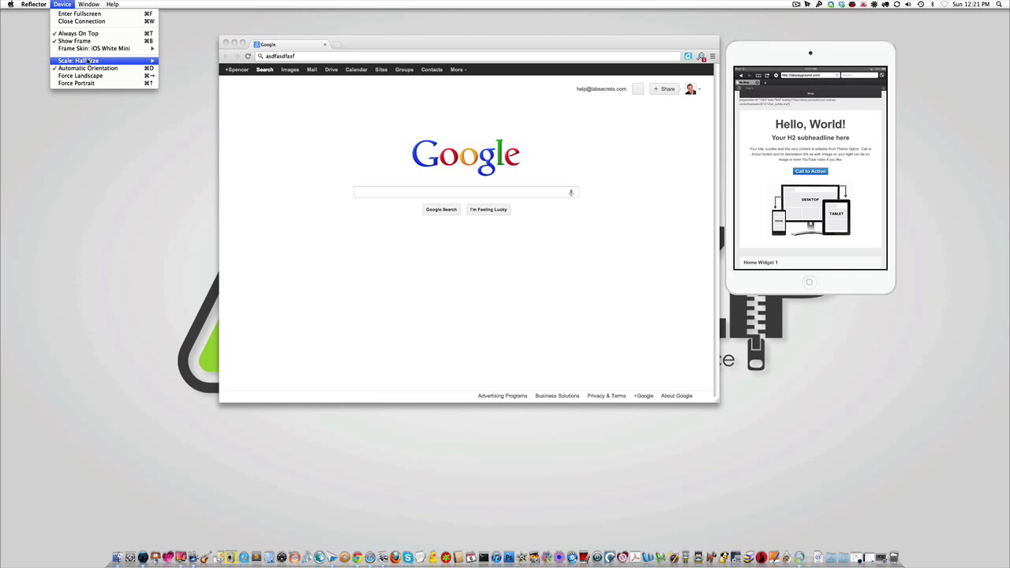
pyautogui.moveTo(86, 60)
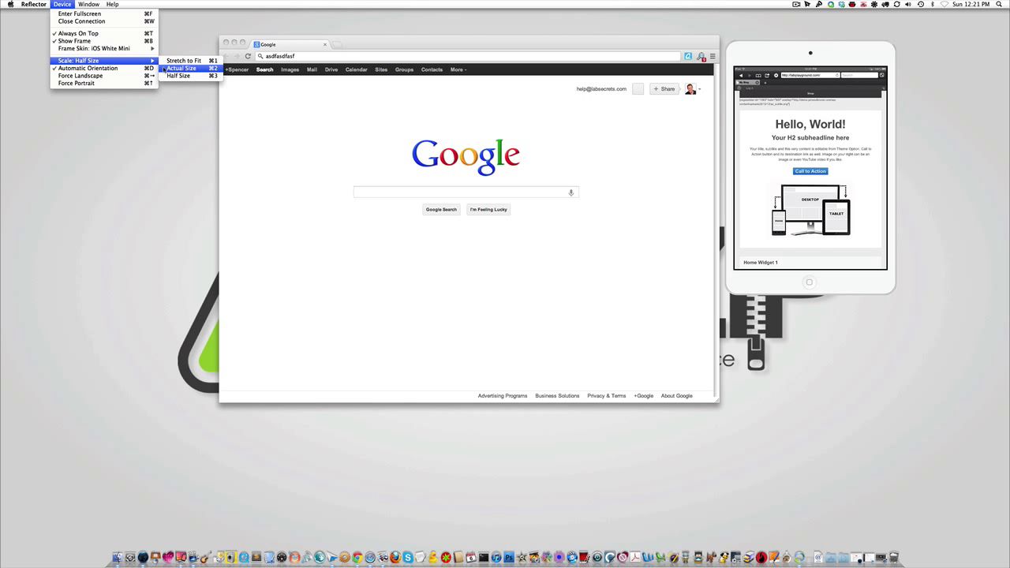
pyautogui.click(180, 69)
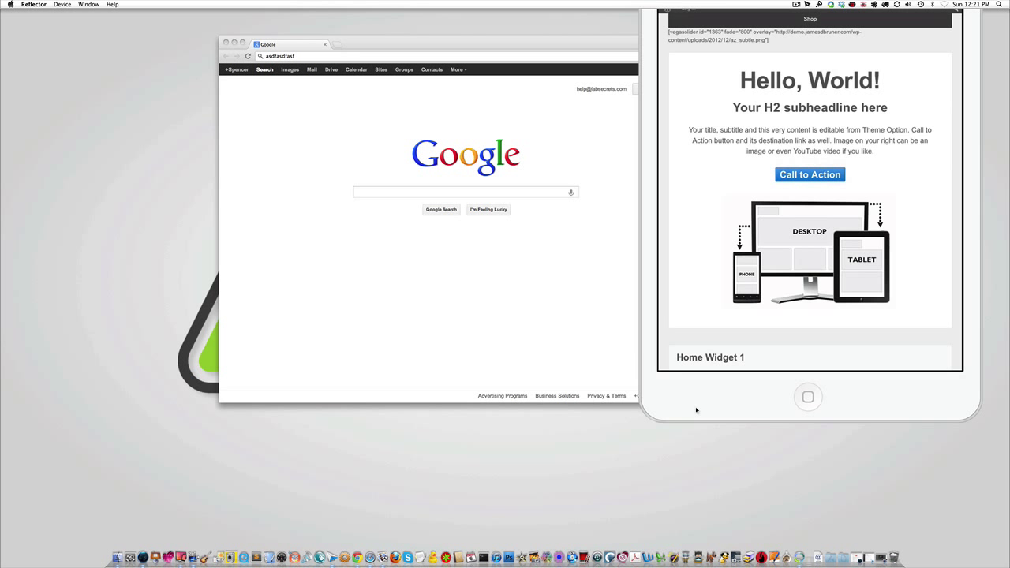
pyautogui.moveTo(696, 409); pyautogui.dragTo(408, 504)
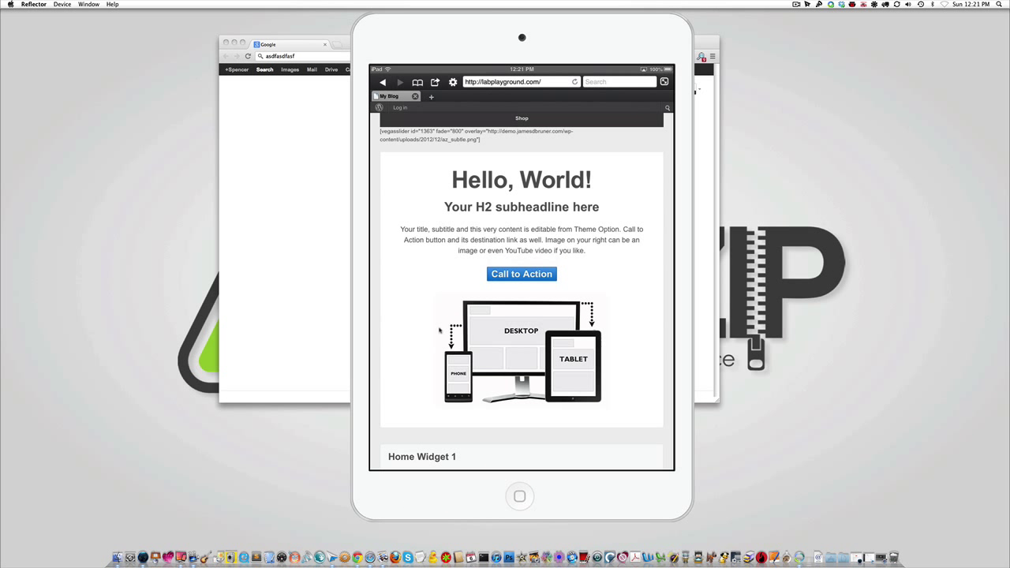
# - Force the iPad mirror into landscape orientation
pyautogui.click(62, 4)
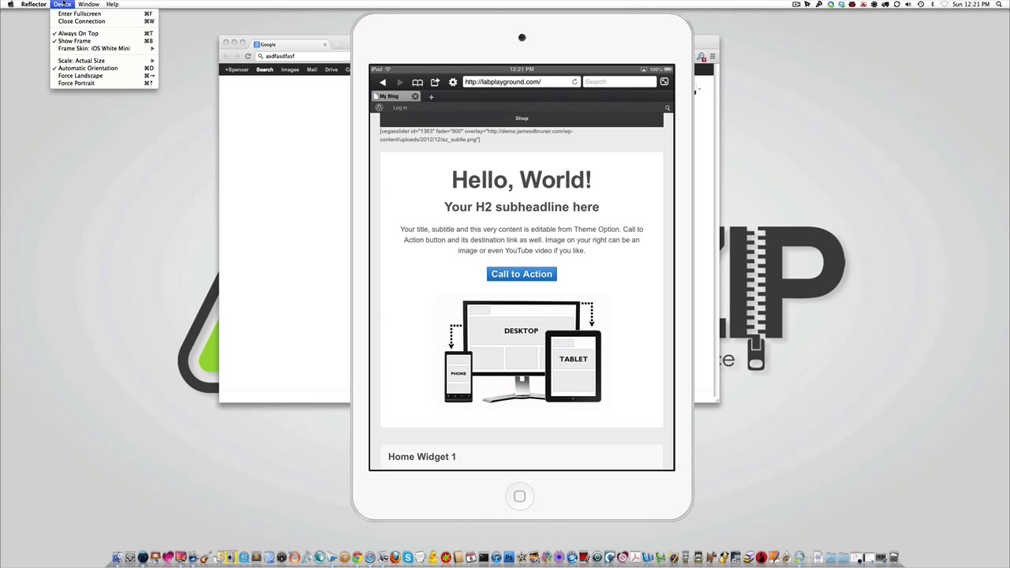
pyautogui.click(83, 76)
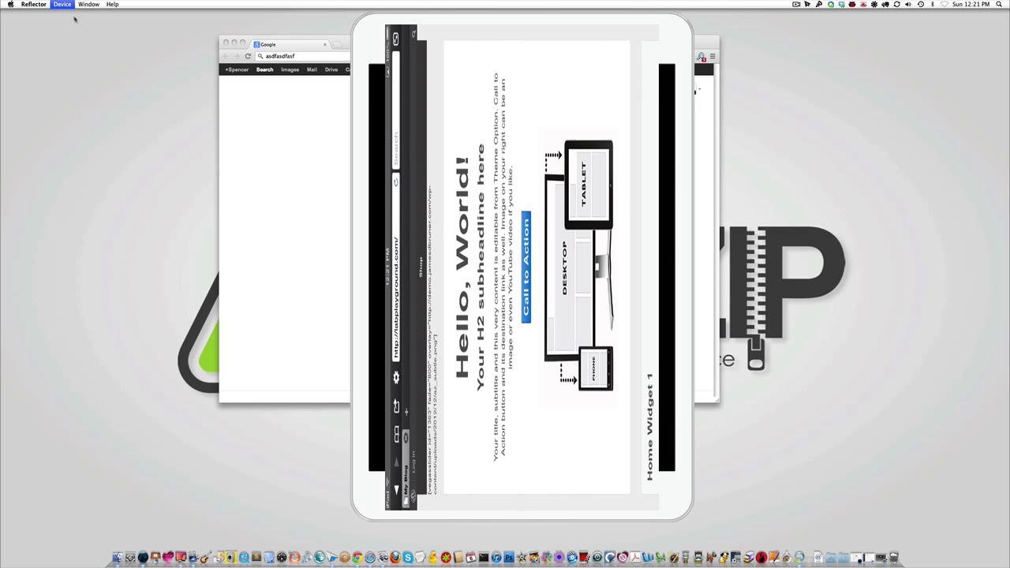
pyautogui.click(61, 4)
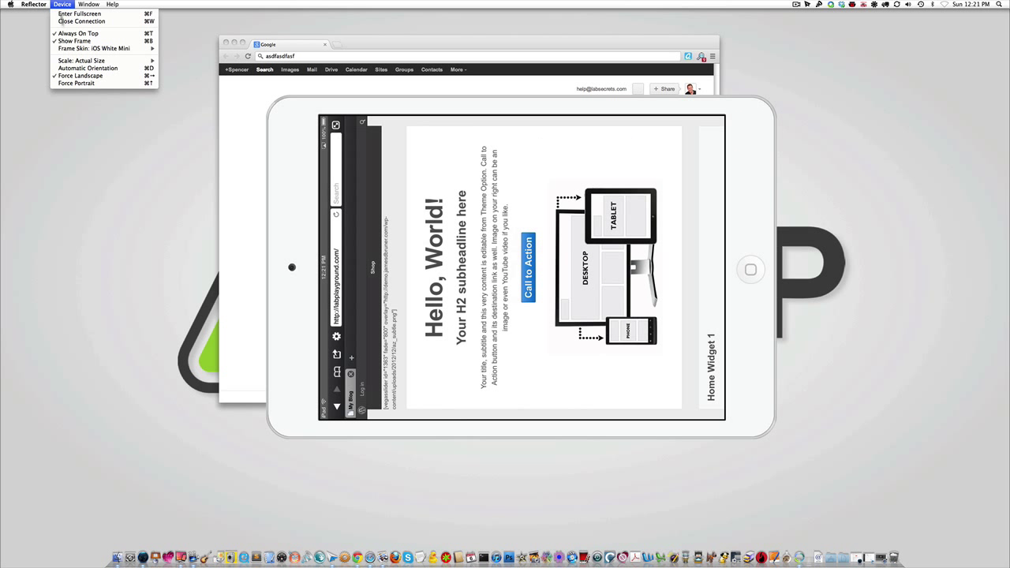
pyautogui.click(78, 76)
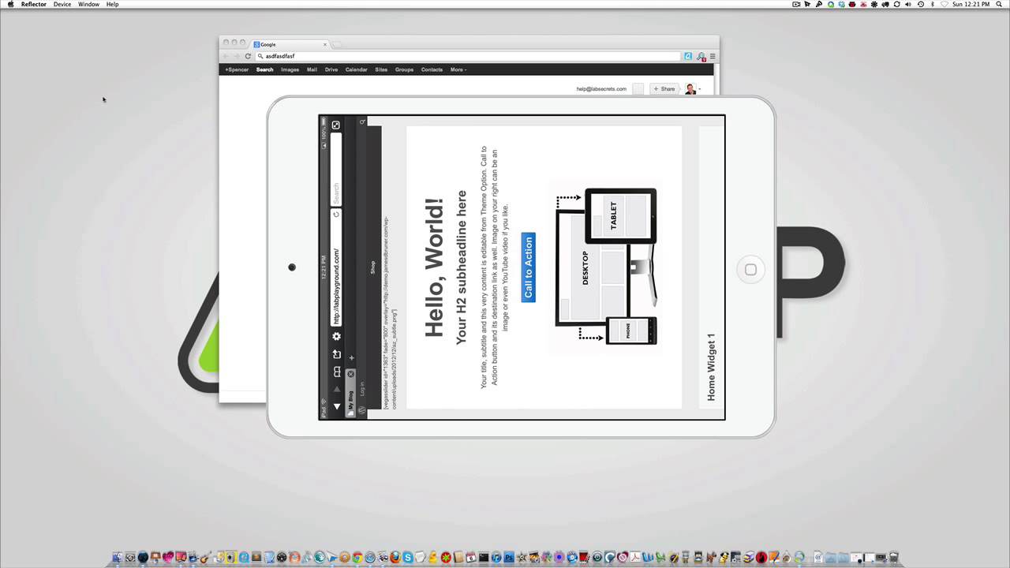
# - Set the iPad mirror back to Automatic Orientation
pyautogui.click(92, 4)
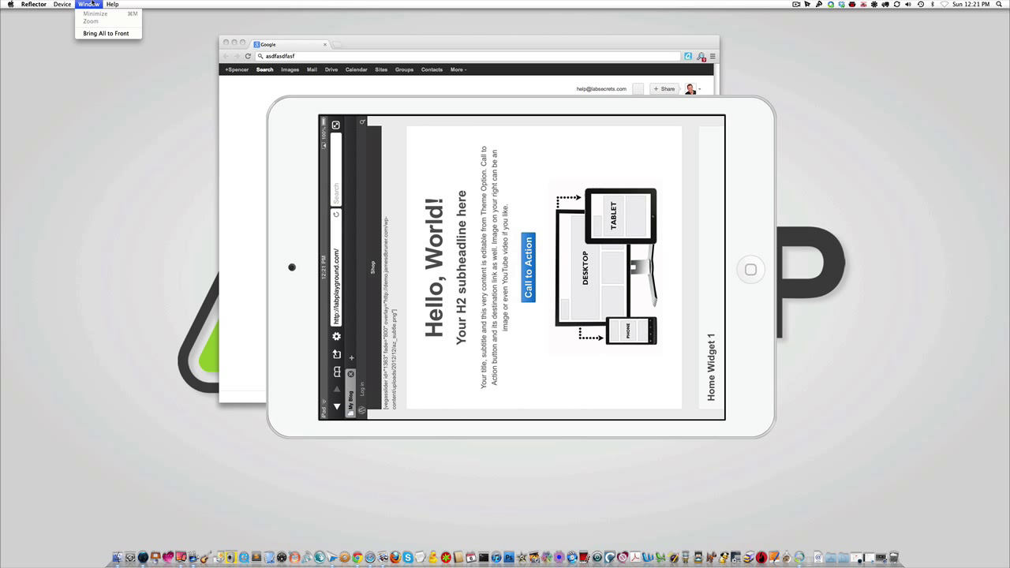
pyautogui.moveTo(62, 4)
pyautogui.click(70, 76)
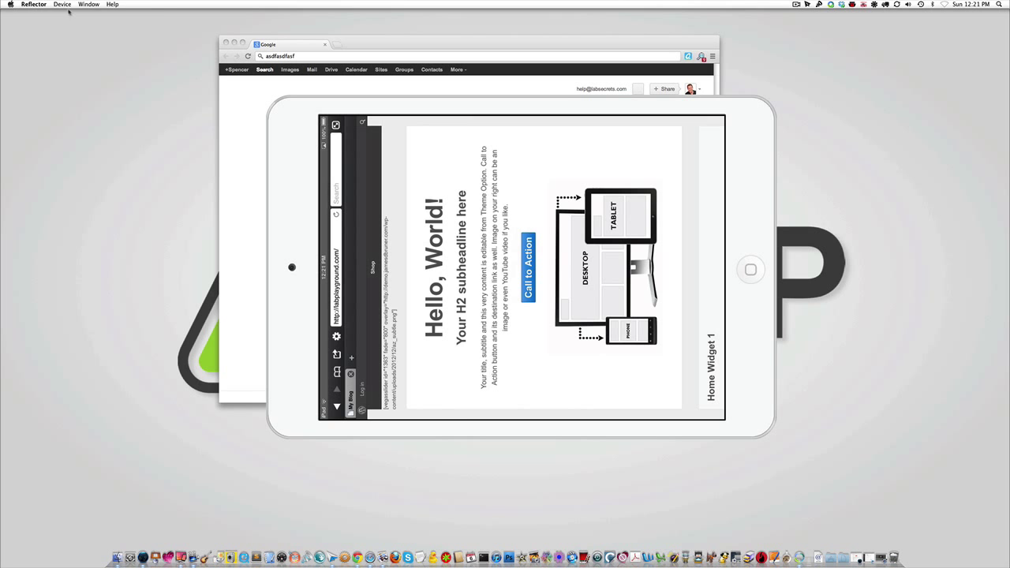
pyautogui.click(61, 4)
pyautogui.click(77, 95)
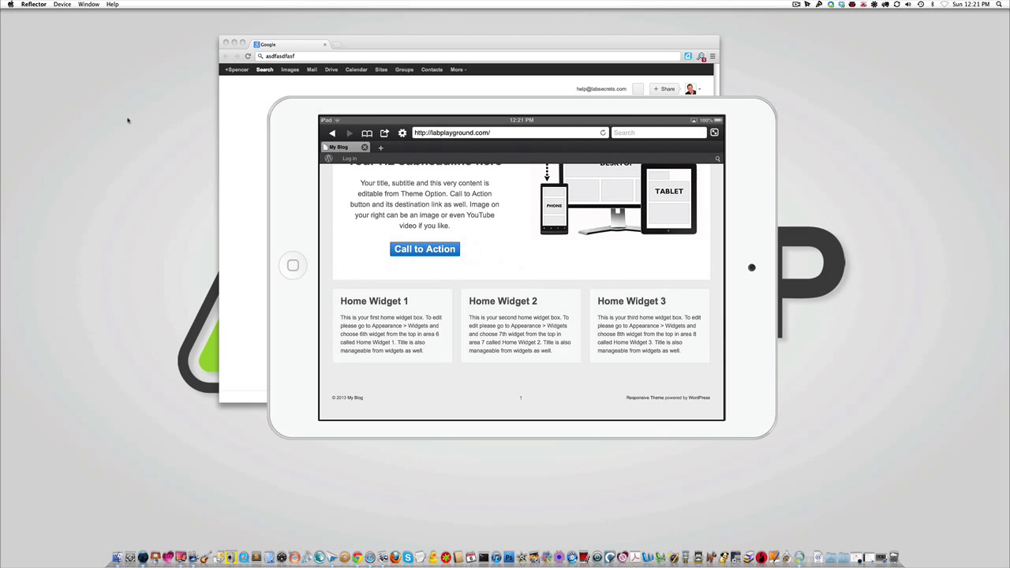
# - Change the iPad mirror's frame skin to iOS Black Mini
pyautogui.click(63, 4)
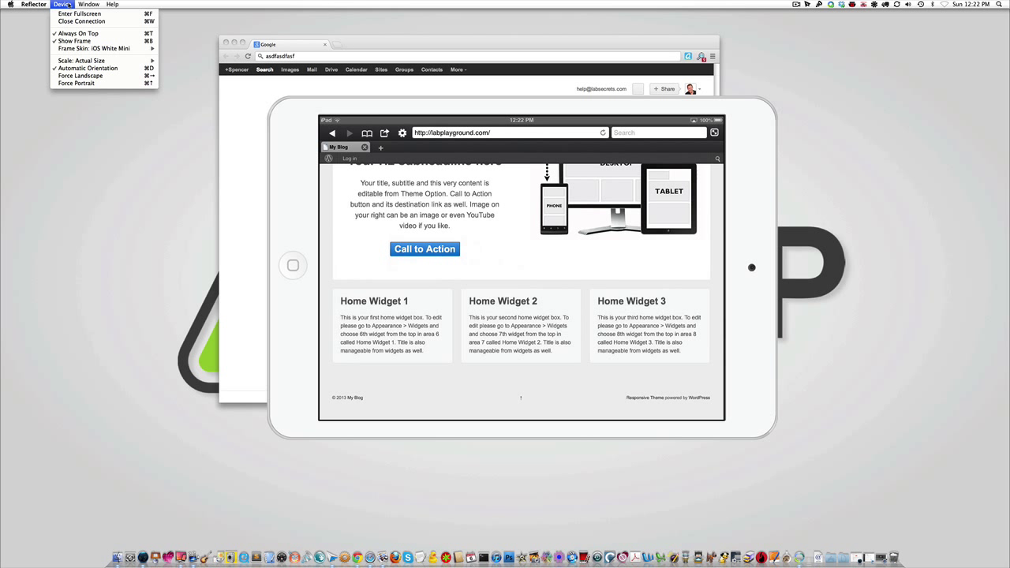
pyautogui.moveTo(110, 48)
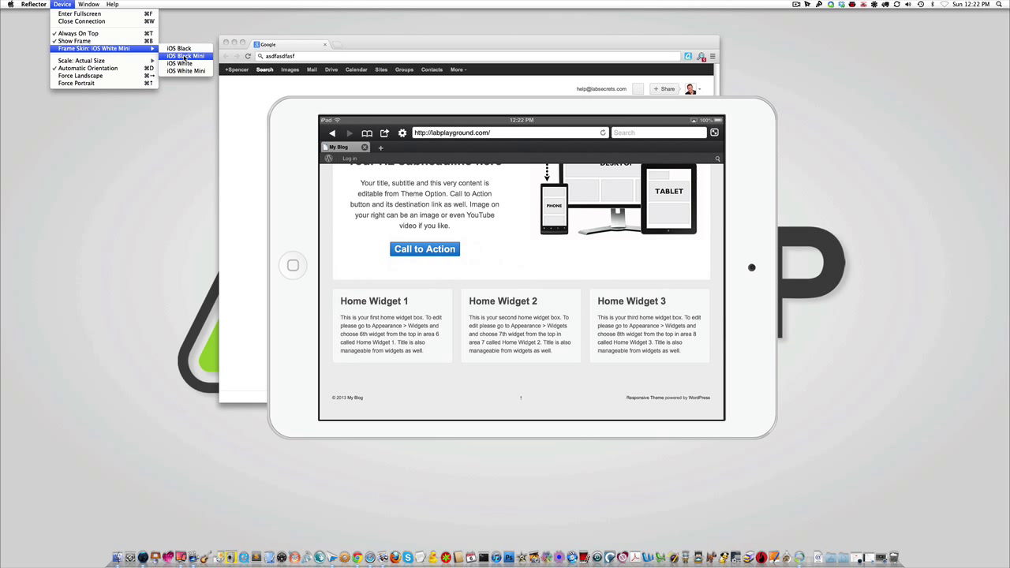
pyautogui.click(186, 56)
# - Change the iPad mirror's frame skin to iOS Black
pyautogui.click(88, 3)
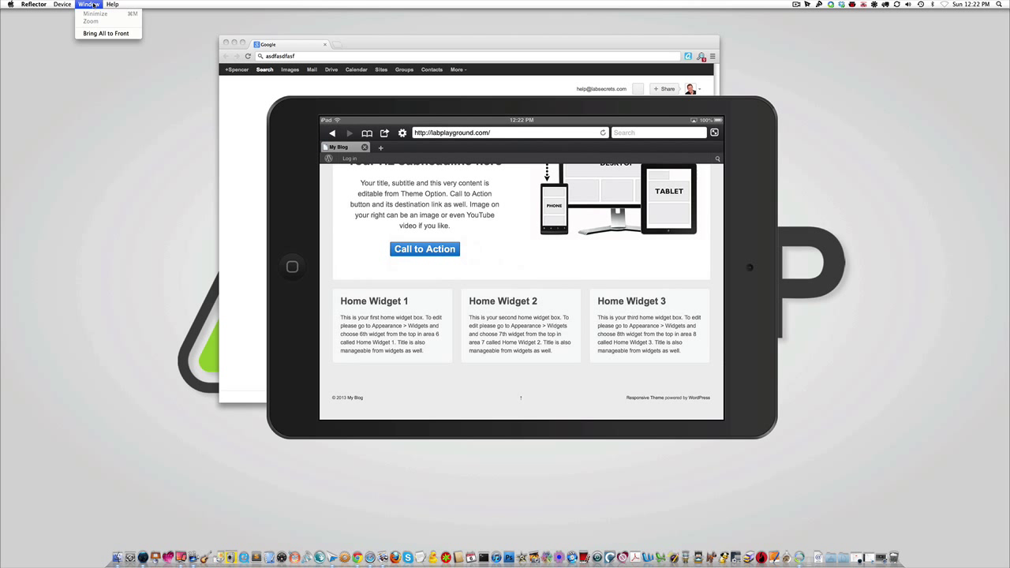
pyautogui.moveTo(62, 4)
pyautogui.moveTo(79, 61)
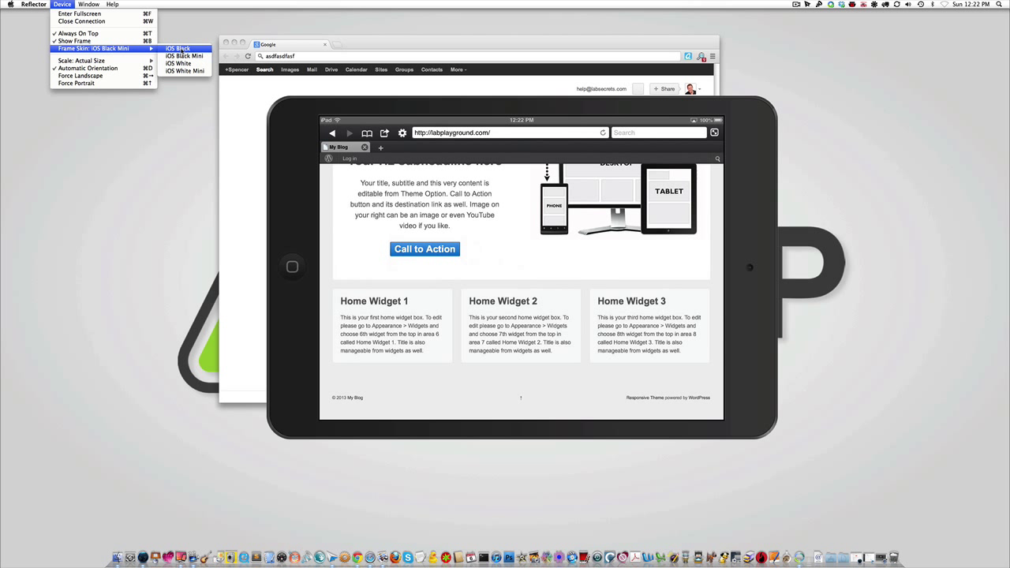
pyautogui.click(179, 49)
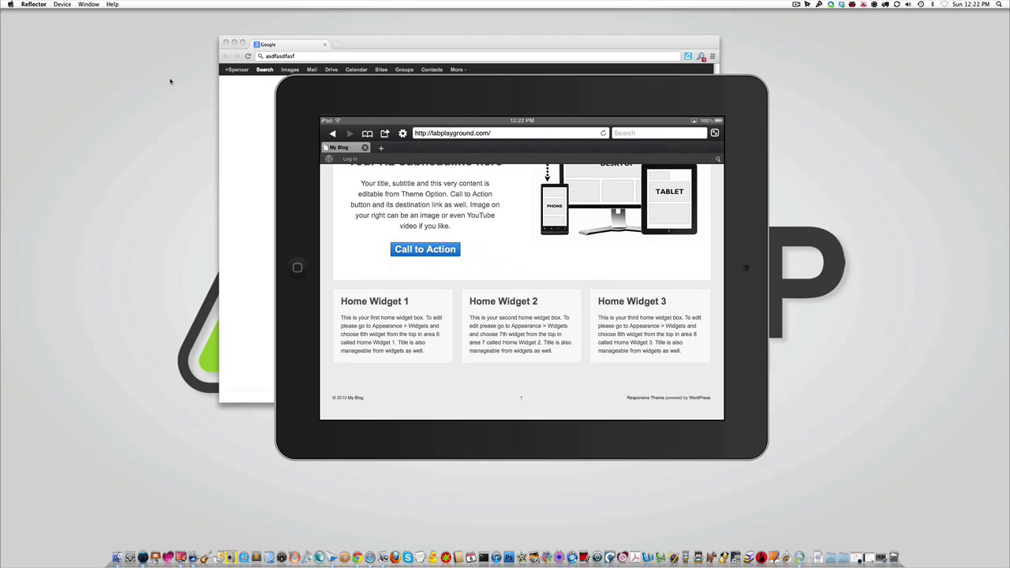
# - Set the iPad mirror's frame skin to iOS White Mini
pyautogui.click(88, 4)
pyautogui.moveTo(62, 4)
pyautogui.moveTo(80, 62)
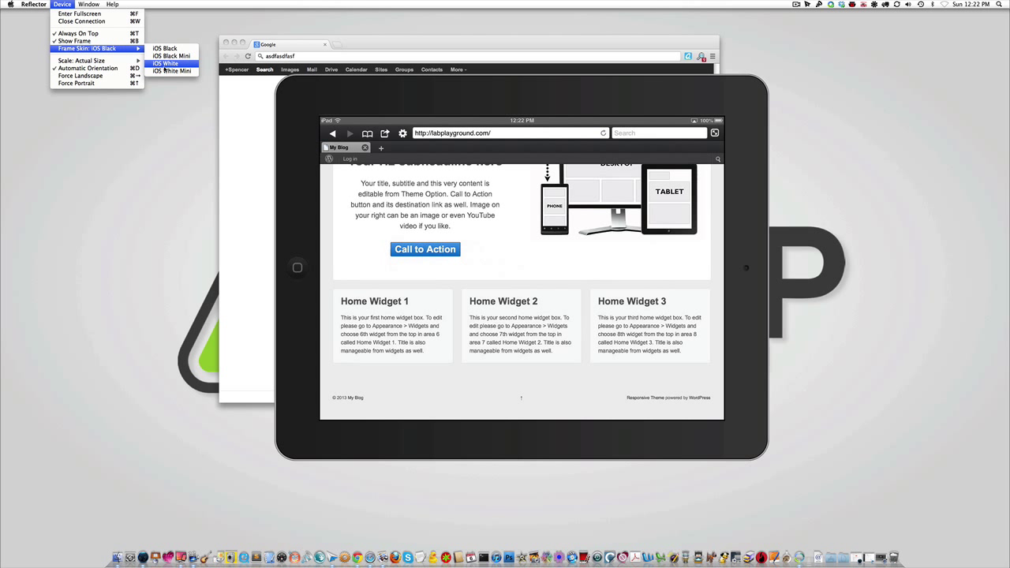
pyautogui.click(165, 64)
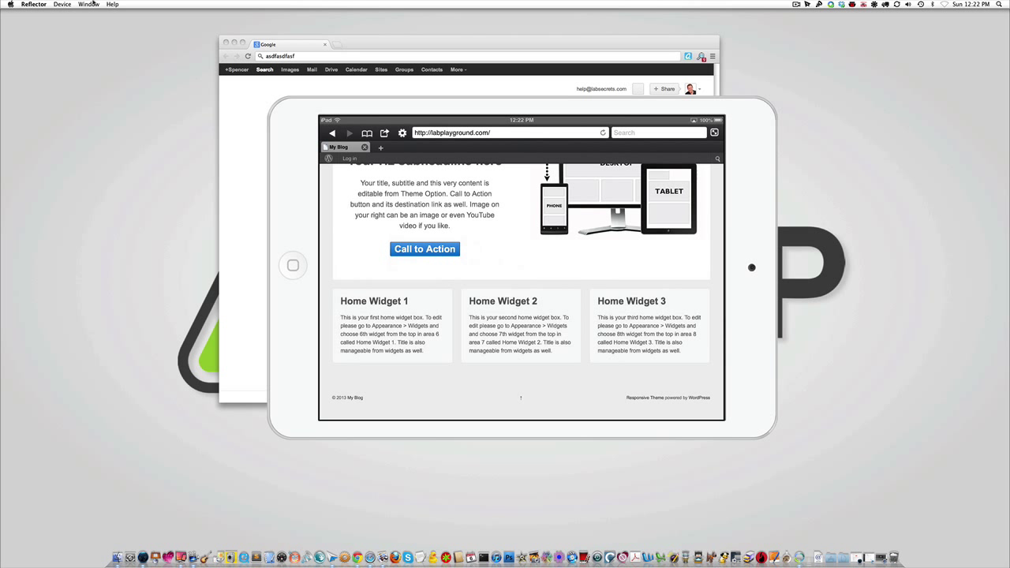
# - Open the mirroring app's preferences and review the Optimize For device options, keeping iPad (1024x768)
pyautogui.click(89, 5)
pyautogui.moveTo(34, 4)
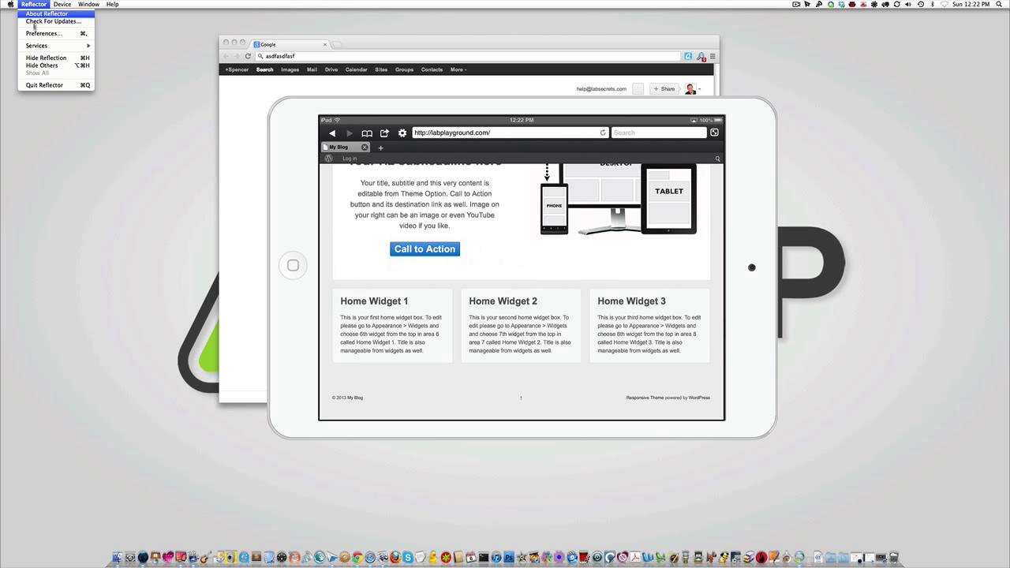
pyautogui.click(35, 31)
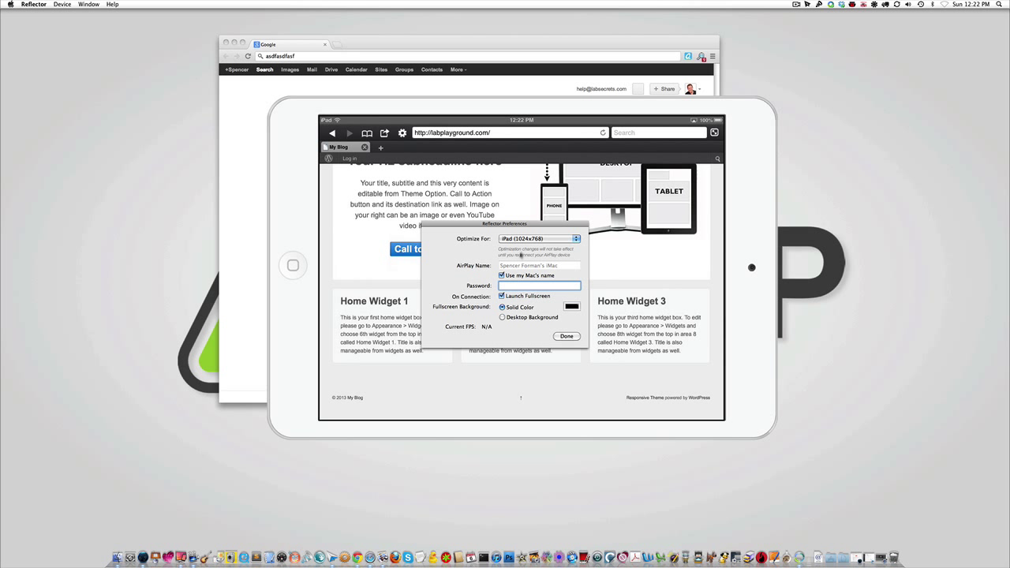
pyautogui.click(523, 241)
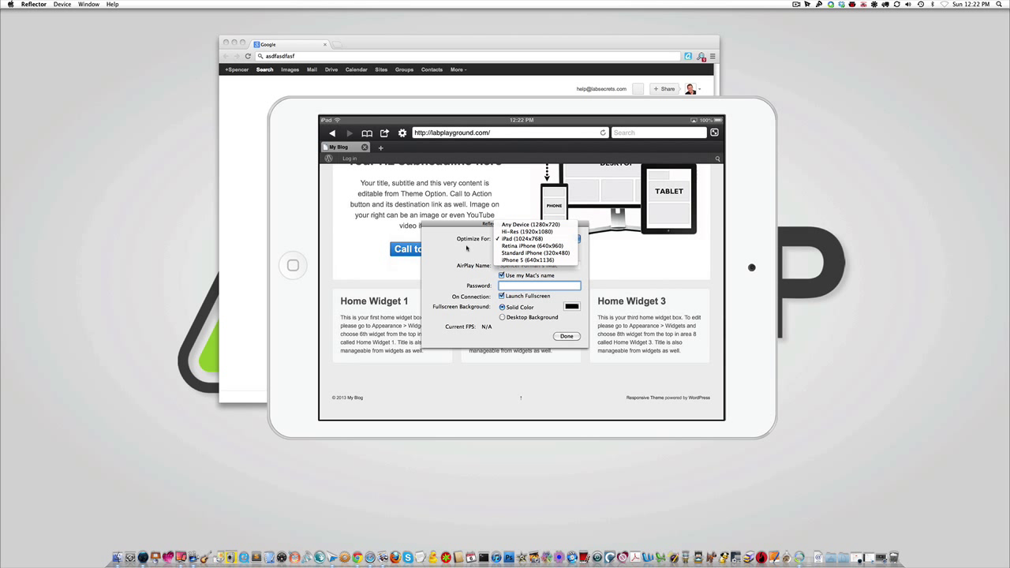
pyautogui.click(467, 248)
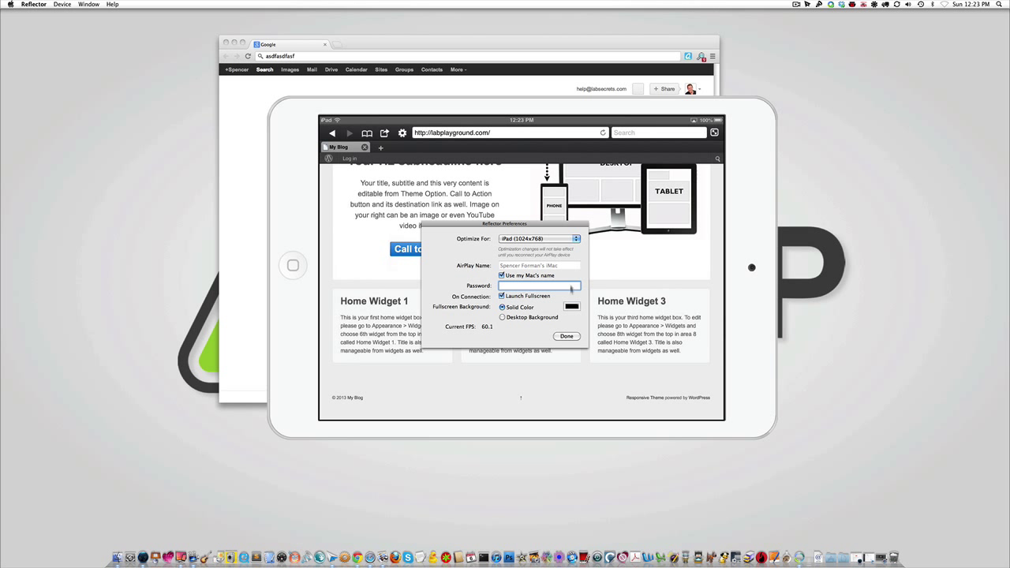
# - Change the solid fullscreen background color to a light green from the color wheel
pyautogui.click(572, 307)
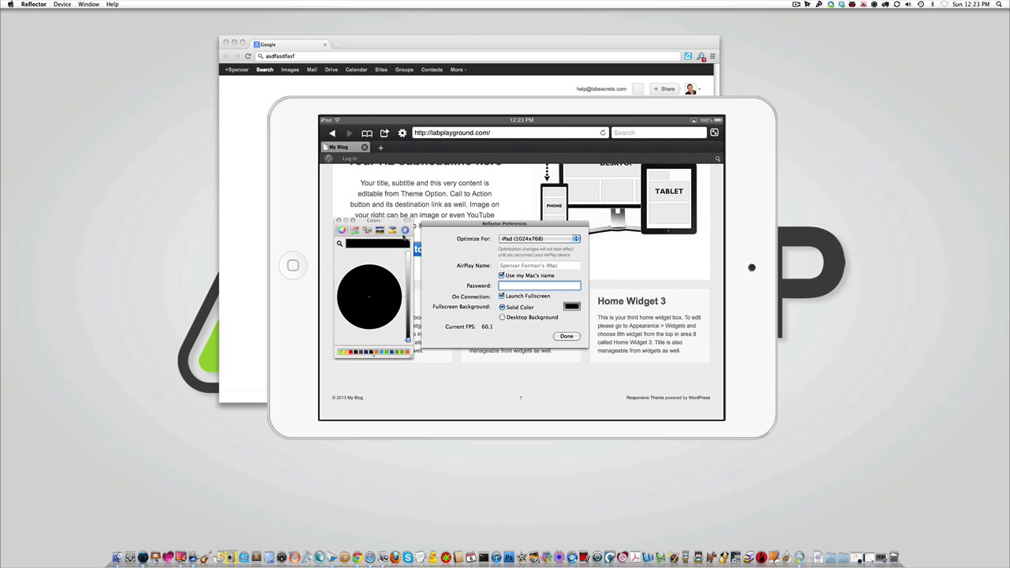
pyautogui.click(393, 231)
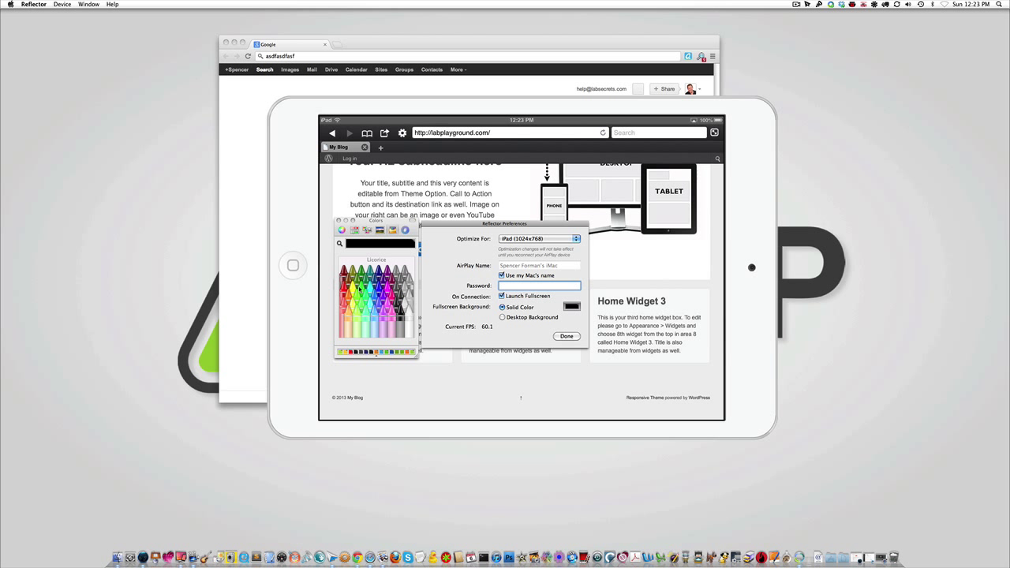
pyautogui.click(360, 288)
pyautogui.click(342, 231)
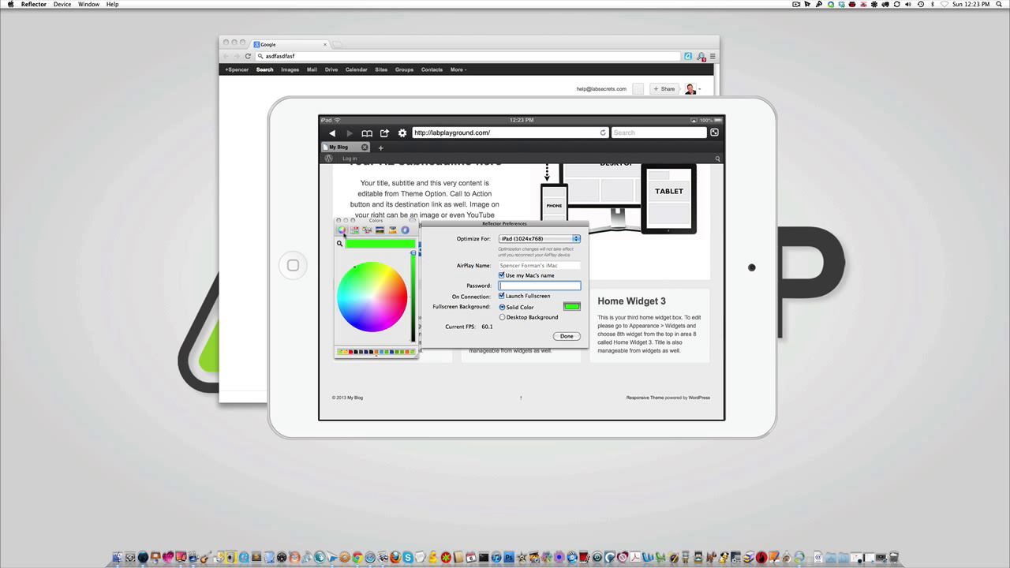
pyautogui.click(357, 274)
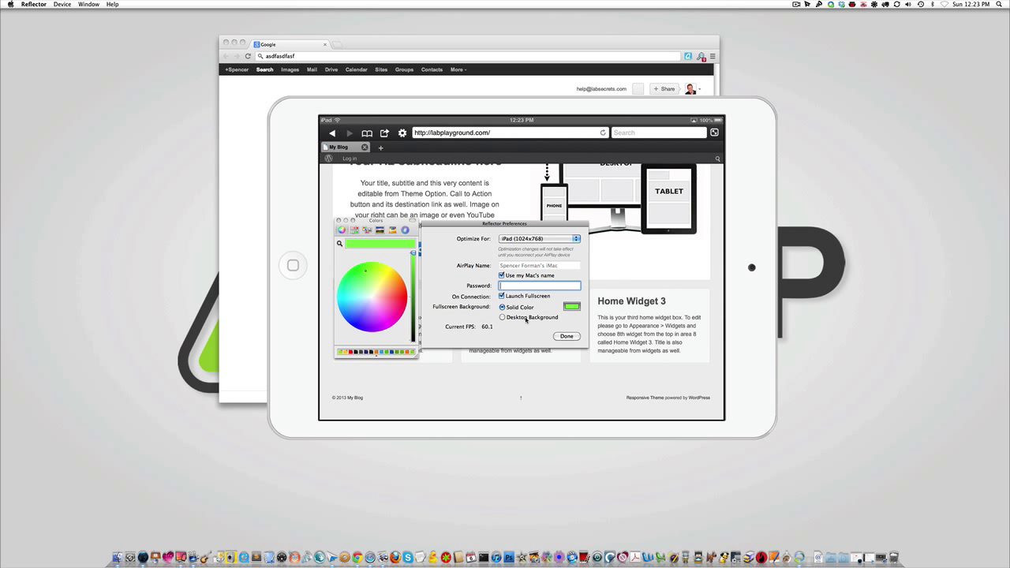
# - Try Desktop Background for fullscreen, return to Solid Color, and close the preferences and color picker
pyautogui.click(526, 319)
pyautogui.click(503, 307)
pyautogui.click(564, 337)
pyautogui.click(338, 221)
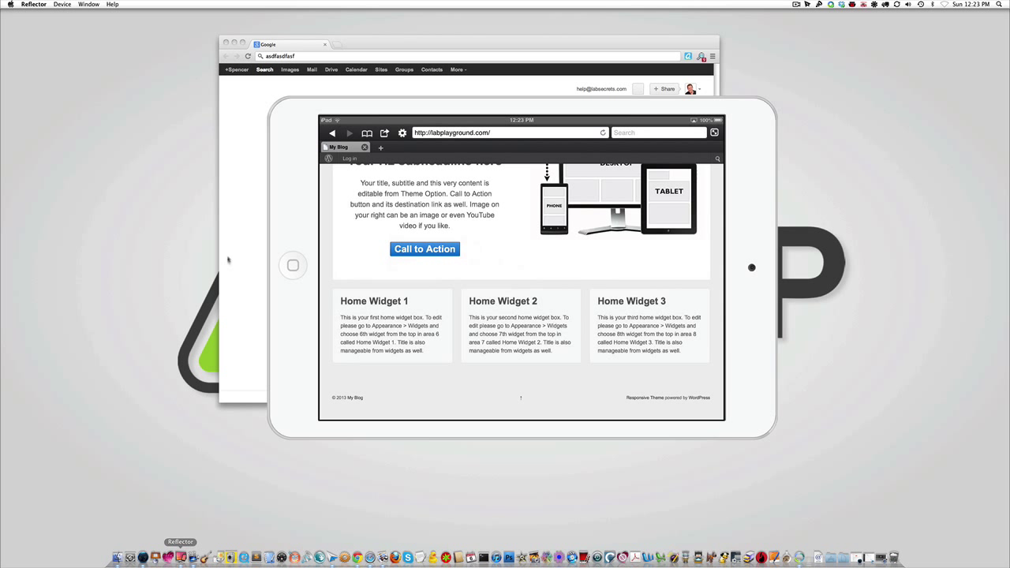
pyautogui.click(237, 237)
pyautogui.click(377, 57)
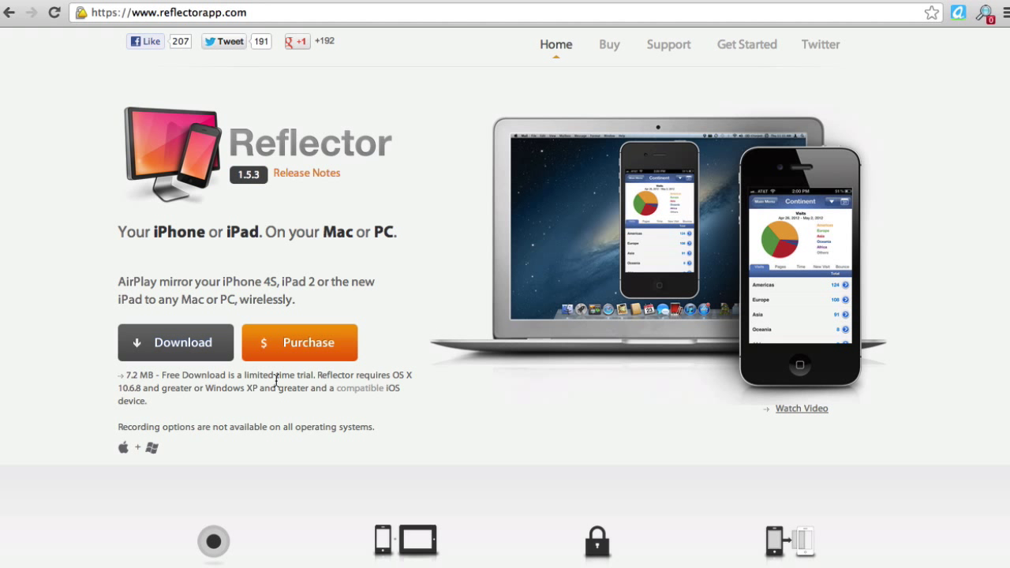
pyautogui.click(291, 339)
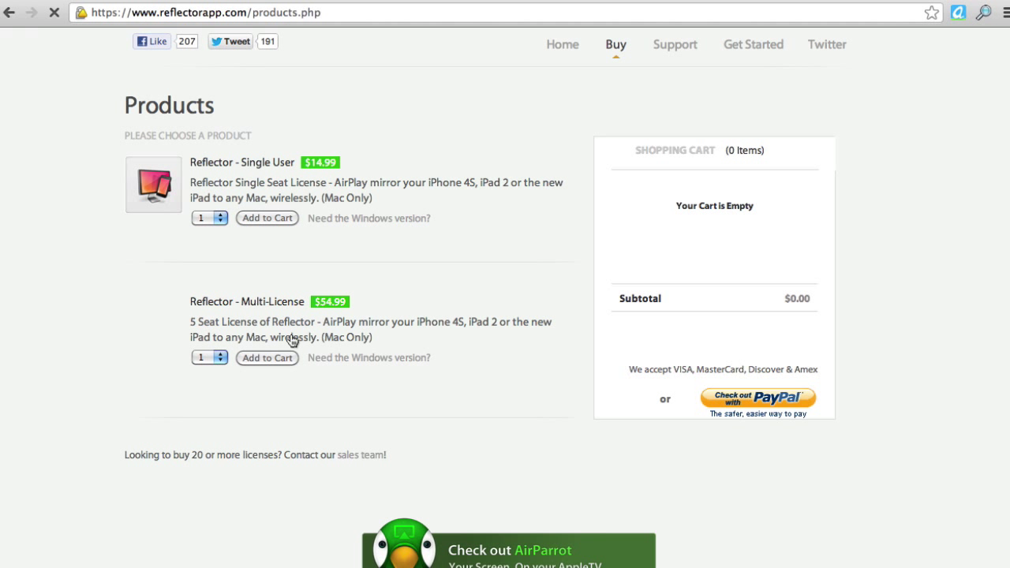